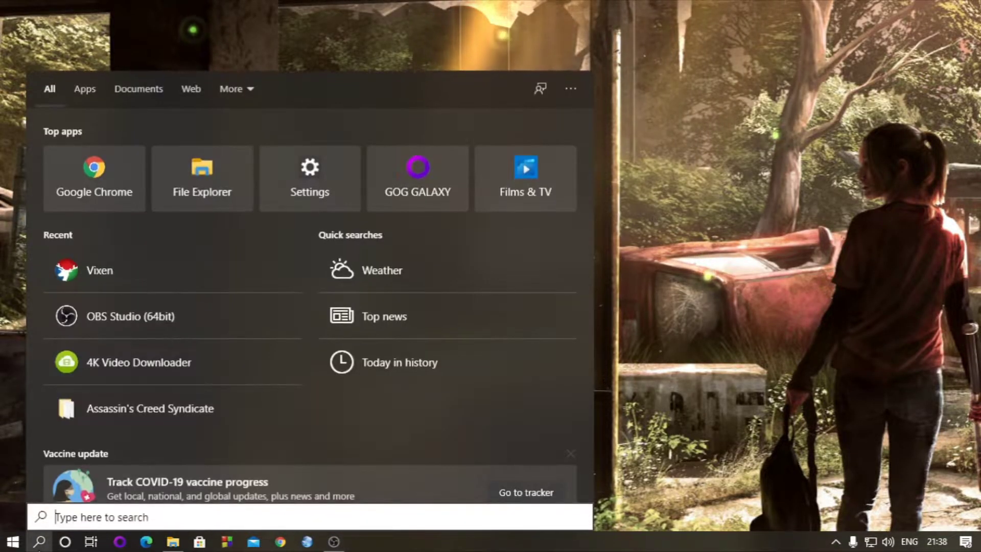
# - Launch Vixen, add a Vixen Display Preview, and open its Preview Configuration editor
pyautogui.write('vixen')
pyautogui.press('Return')
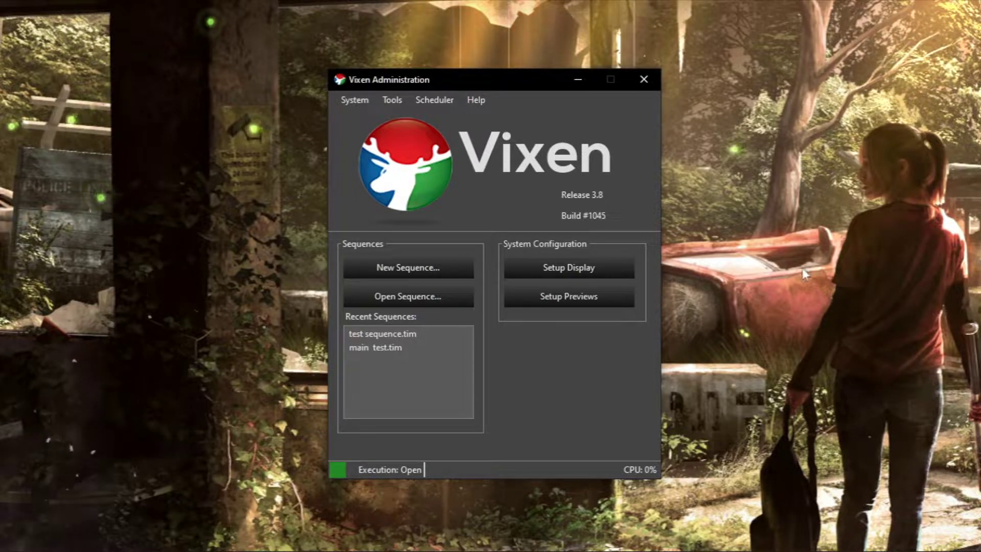
pyautogui.click(558, 299)
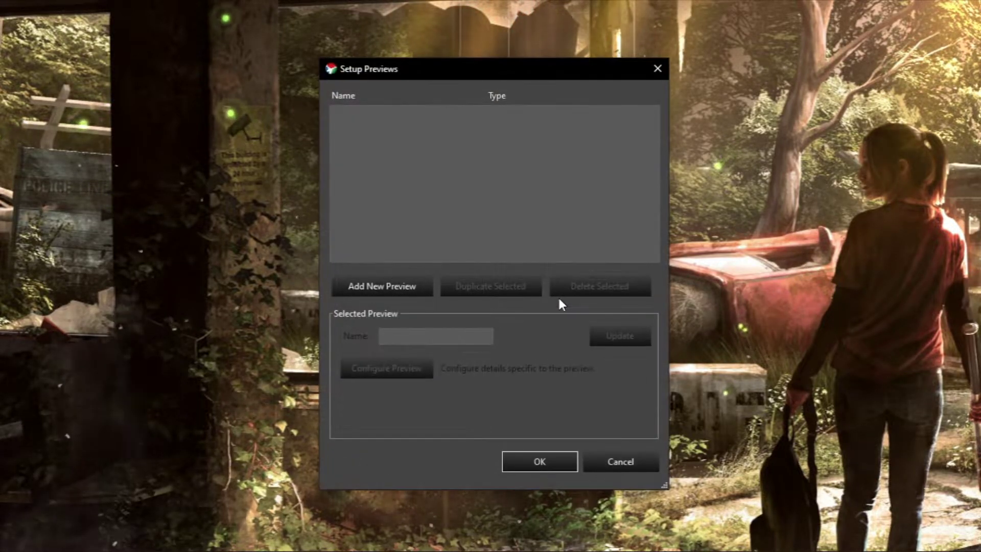
pyautogui.click(391, 288)
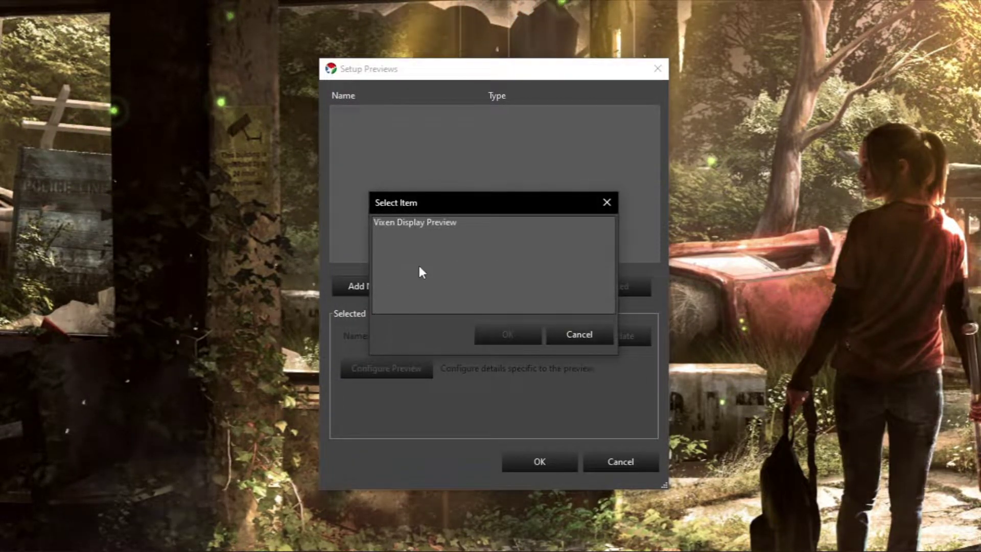
pyautogui.click(427, 222)
pyautogui.click(508, 333)
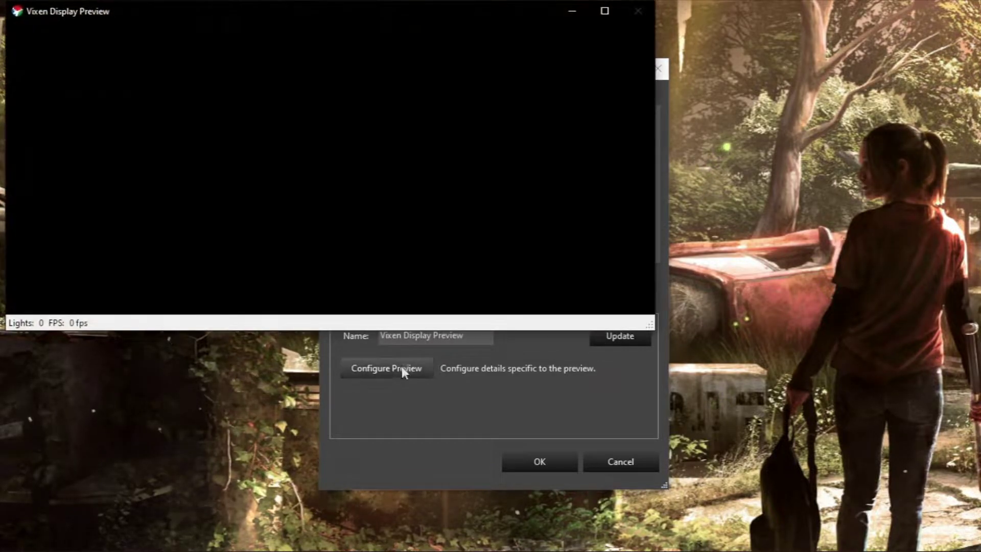
pyautogui.click(572, 10)
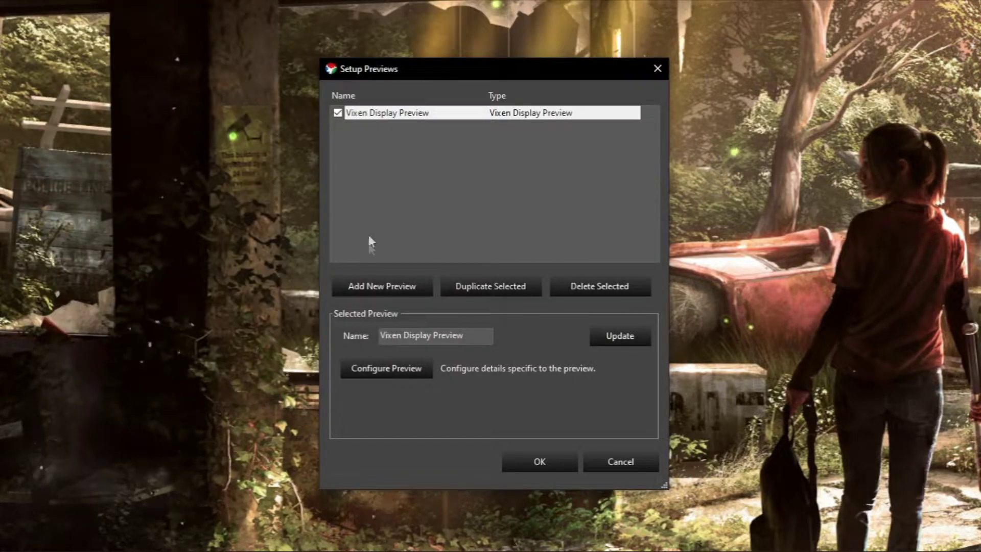
pyautogui.click(368, 367)
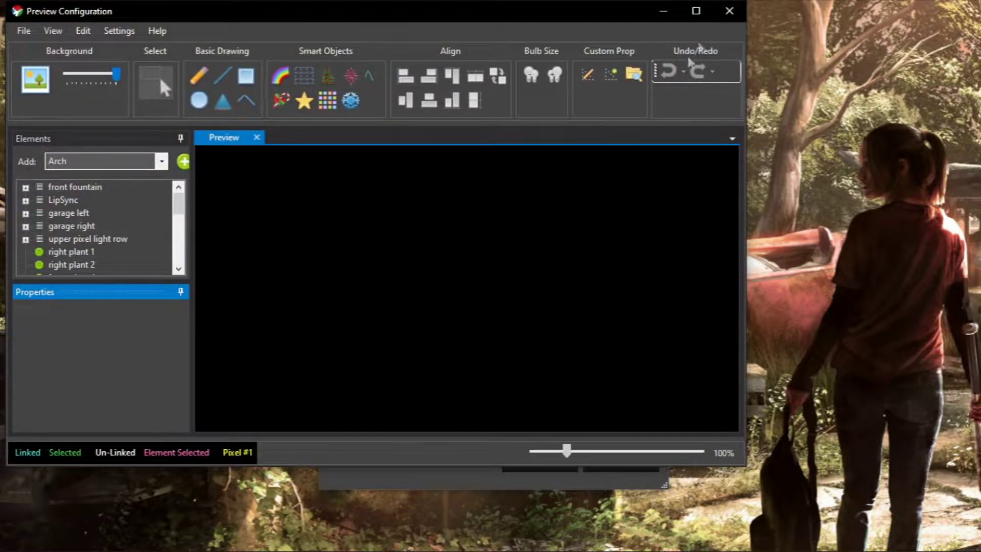
# - Maximize the preview editor and load the house photo IMG_4655.JPG as its background
pyautogui.click(695, 11)
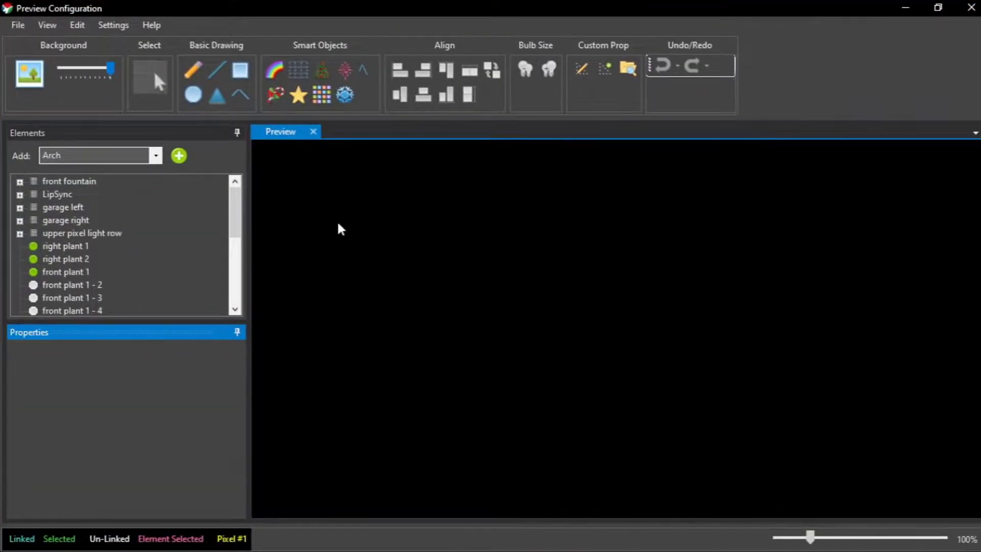
pyautogui.click(34, 76)
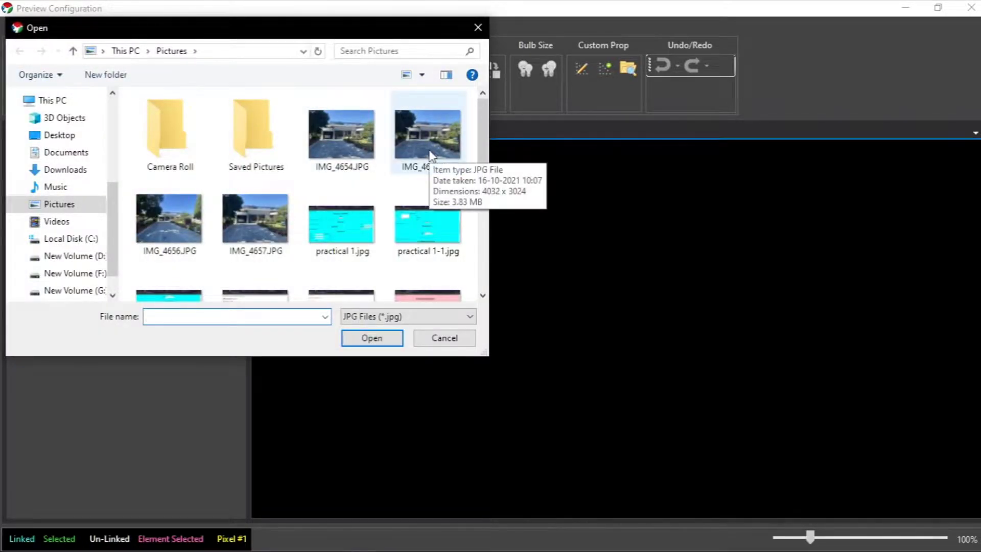
pyautogui.click(429, 154)
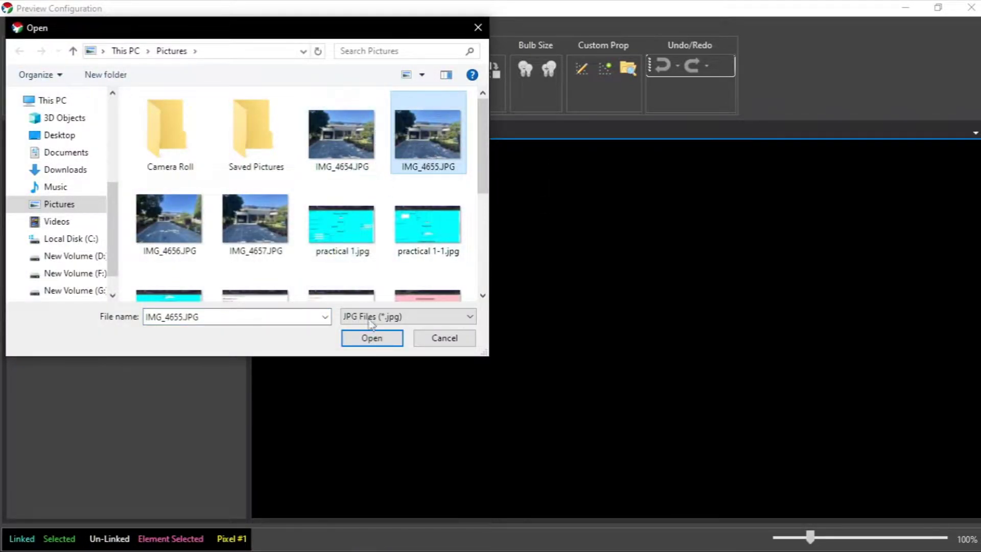
pyautogui.click(371, 338)
pyautogui.scroll(-5, 789, 383)
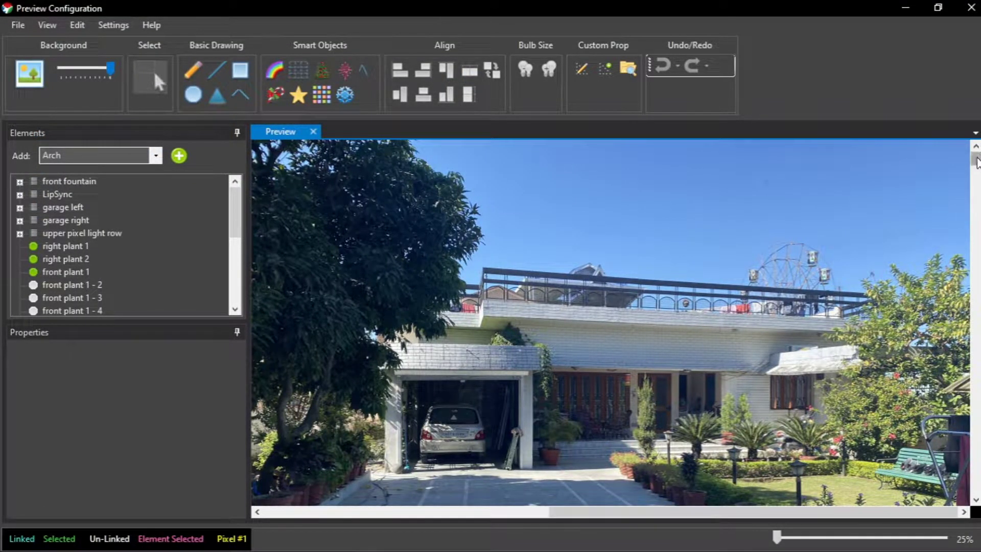
pyautogui.scroll(-2, 787, 234)
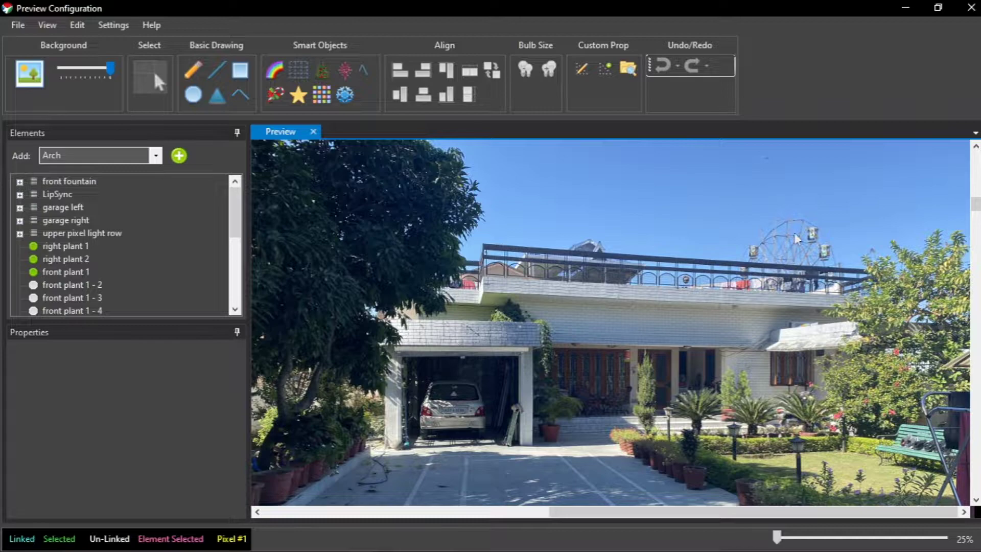
pyautogui.scroll(1, 578, 384)
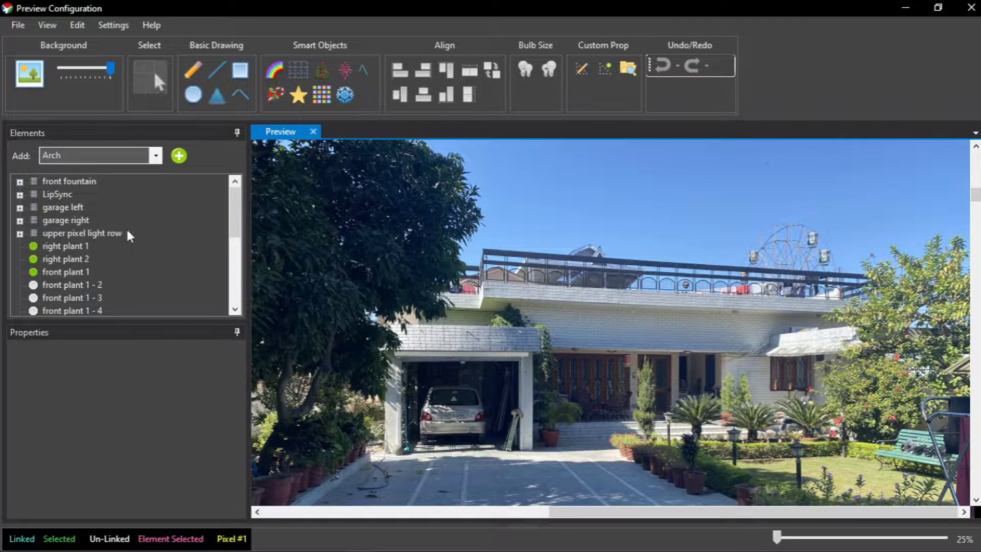
# - Expand the front fountain group and draw p1 as a vertical line from the roof to the porch
pyautogui.doubleClick(56, 183)
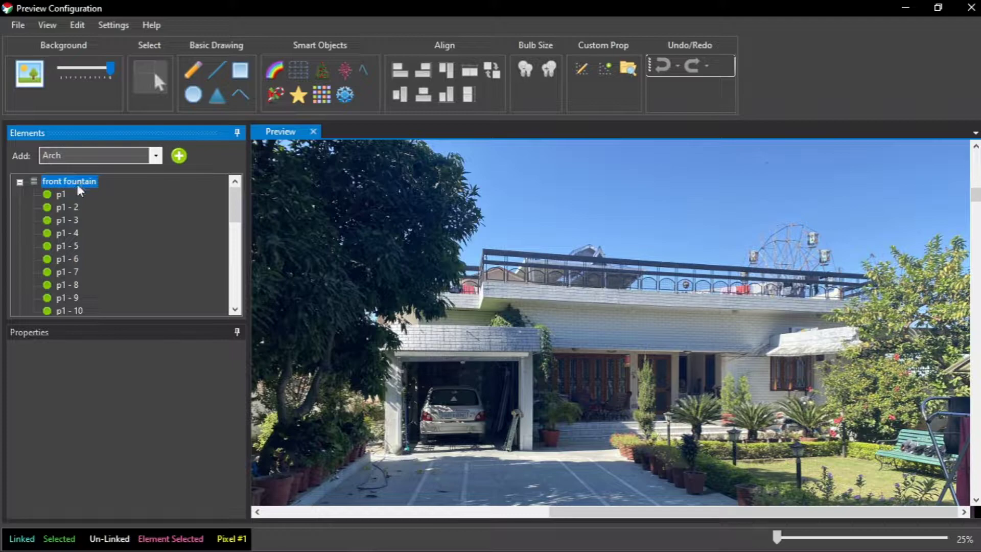
pyautogui.scroll(-1, 77, 214)
pyautogui.scroll(1, 77, 219)
pyautogui.scroll(-1, 68, 268)
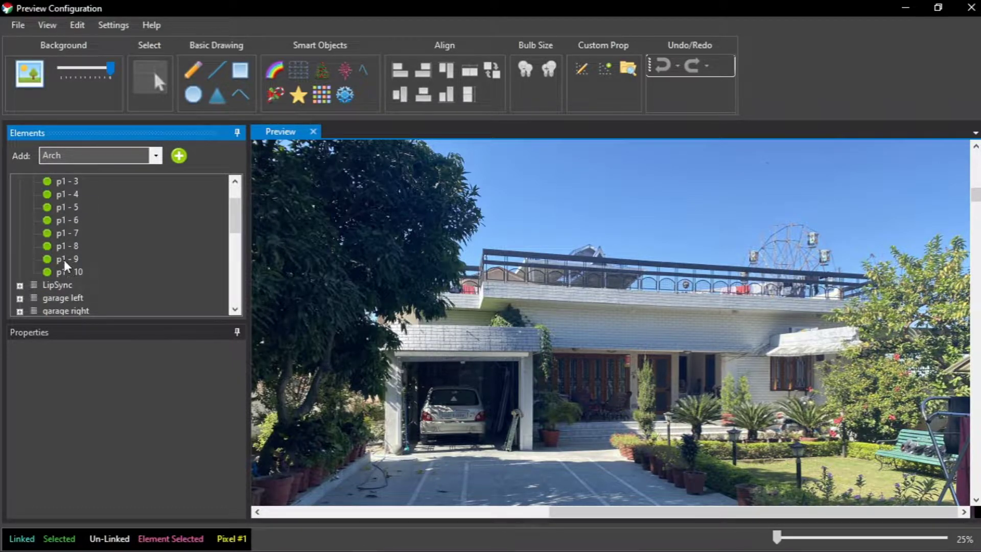
pyautogui.scroll(1, 65, 265)
pyautogui.click(62, 195)
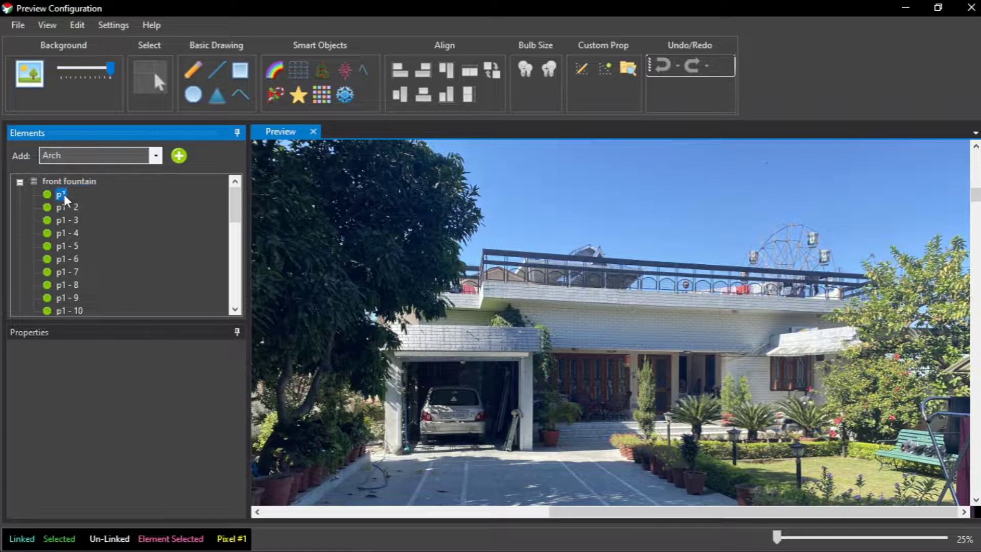
pyautogui.click(221, 77)
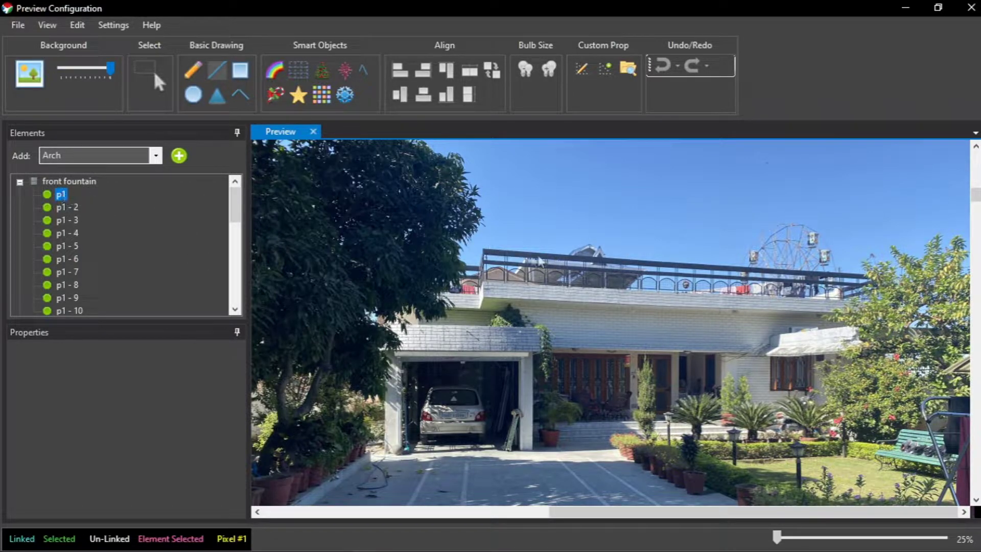
pyautogui.moveTo(566, 255); pyautogui.dragTo(568, 428)
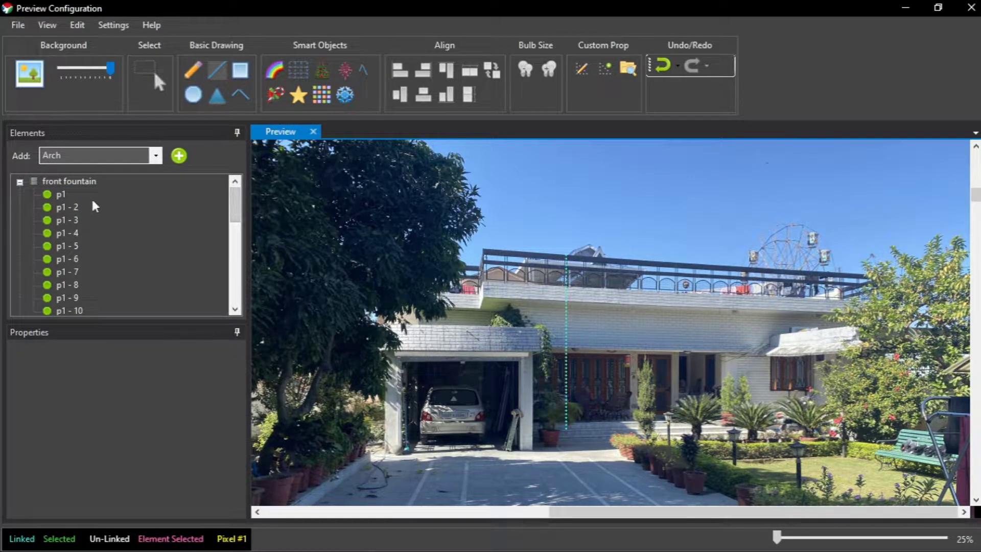
# - Draw p1 - 2, p1 - 3, p1 - 4, p1 - 5 and p1 - 8 as parallel vertical strands
pyautogui.click(74, 210)
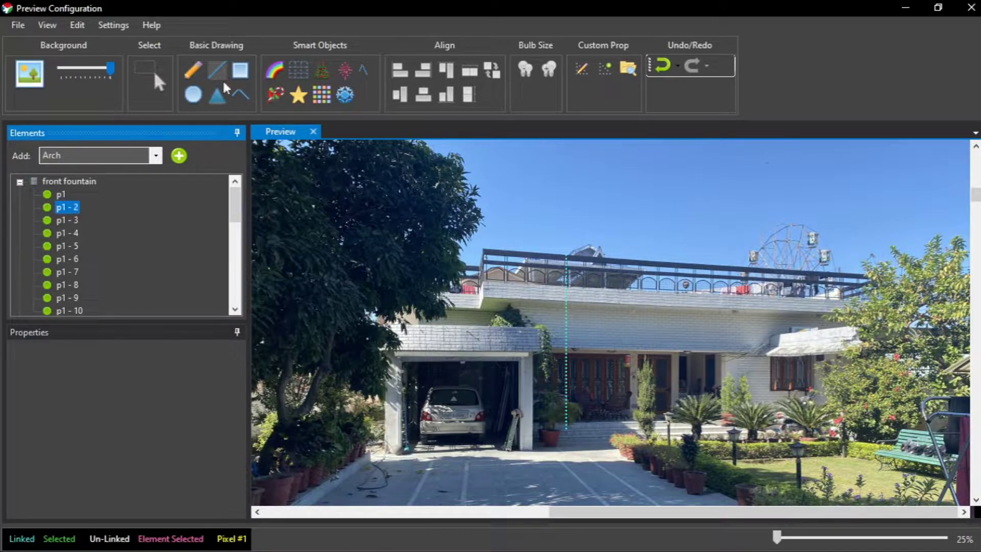
pyautogui.moveTo(592, 262); pyautogui.dragTo(592, 428)
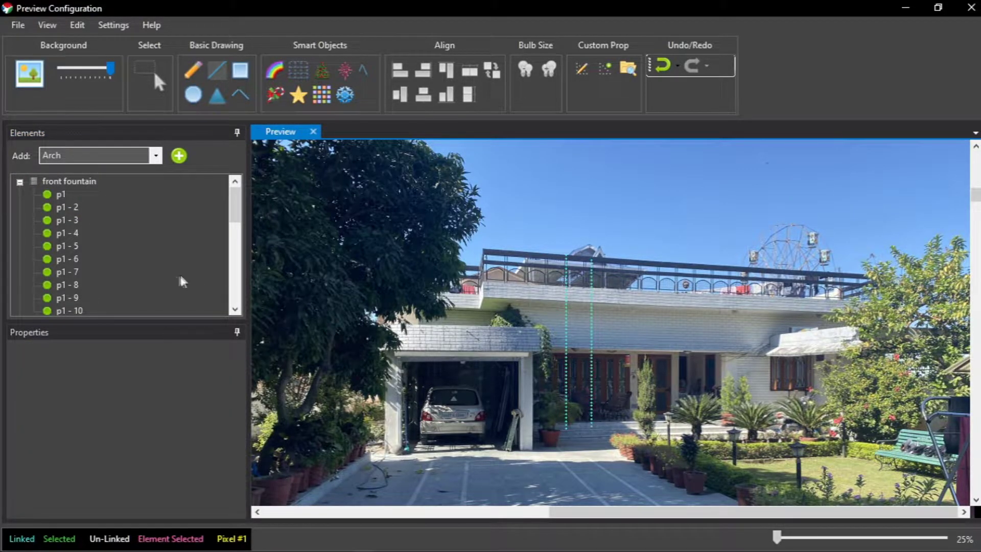
pyautogui.click(71, 220)
pyautogui.moveTo(611, 261); pyautogui.dragTo(610, 423)
pyautogui.click(74, 248)
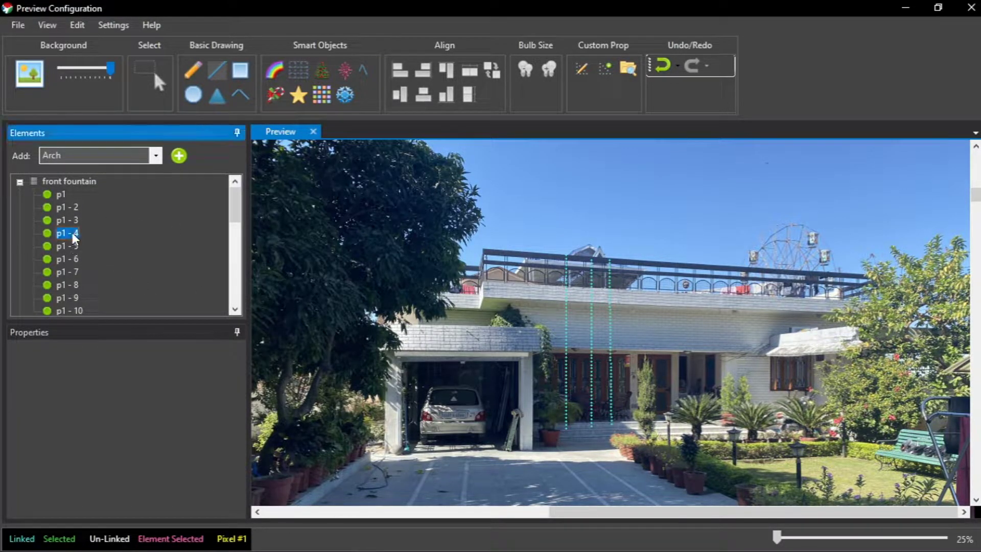
pyautogui.moveTo(630, 261)
pyautogui.mouseDown()
pyautogui.moveTo(646, 412)
pyautogui.moveTo(637, 428)
pyautogui.mouseUp()
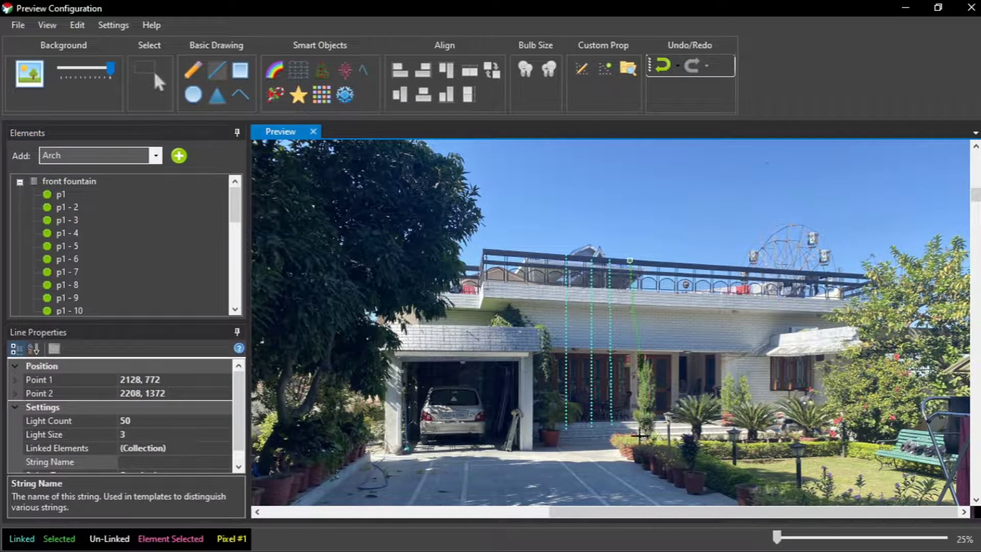
pyautogui.click(77, 247)
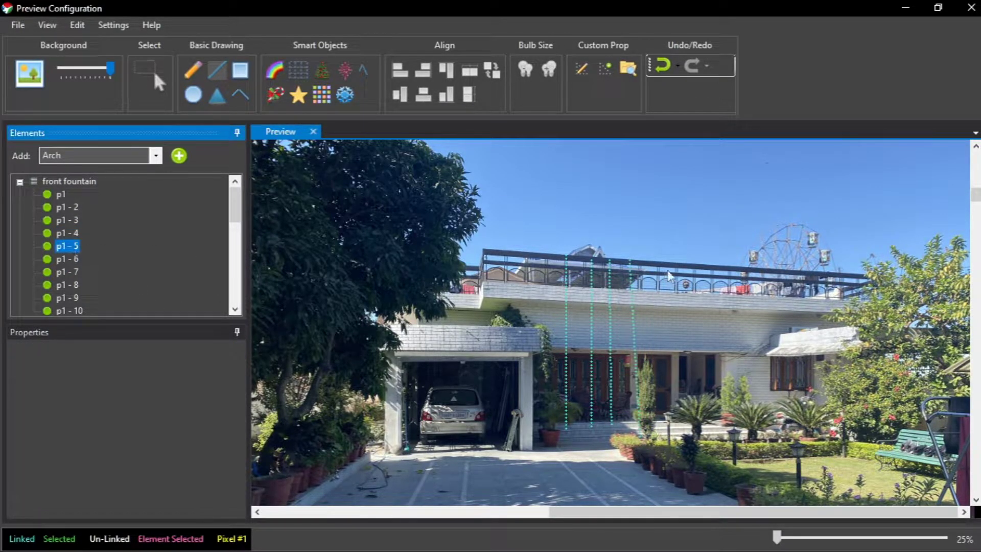
pyautogui.moveTo(658, 262); pyautogui.dragTo(665, 425)
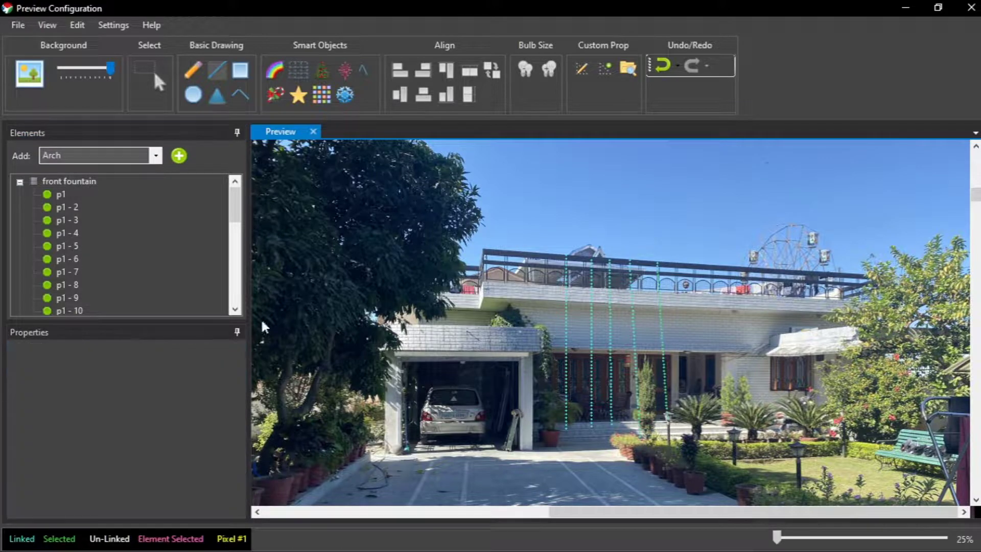
pyautogui.click(72, 286)
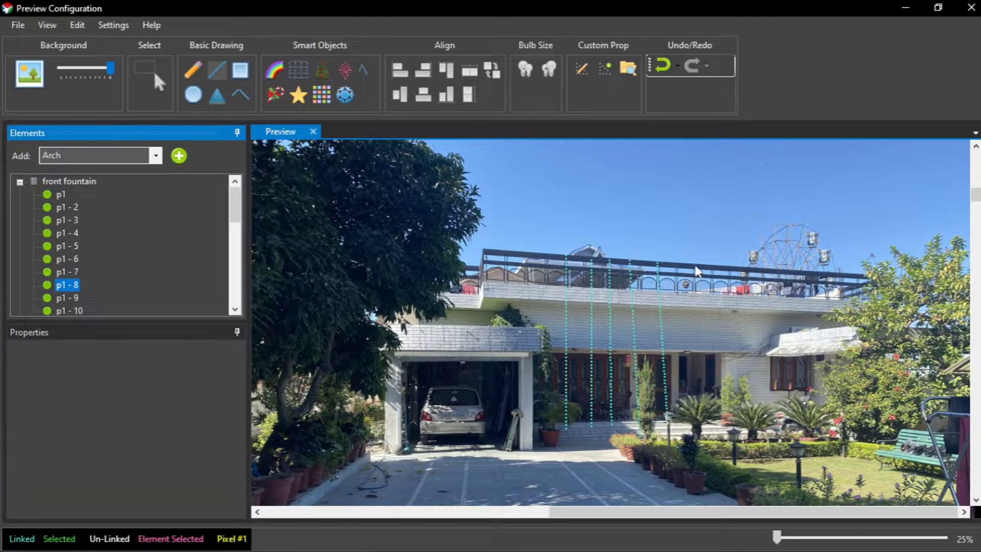
pyautogui.moveTo(679, 269); pyautogui.dragTo(685, 425)
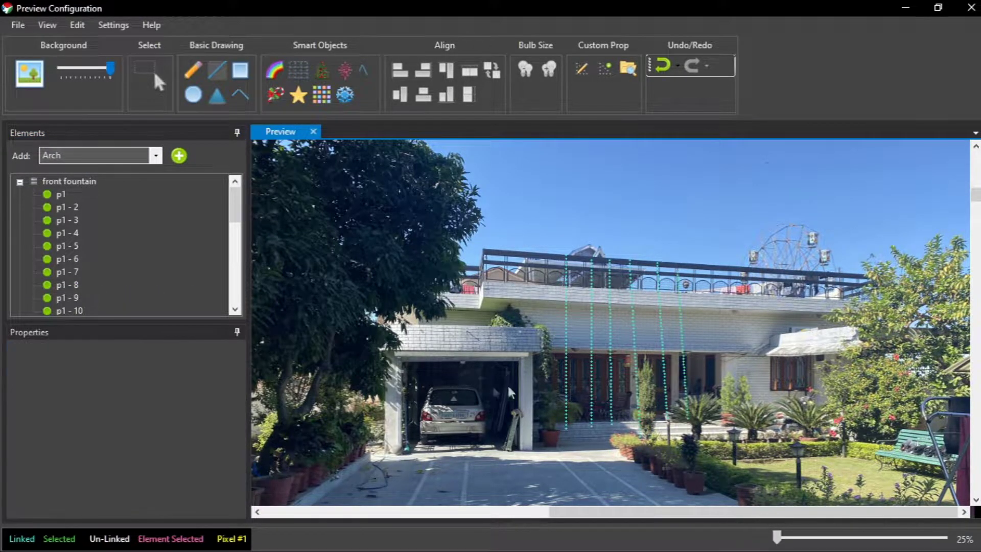
# - Draw a small triangle of lights for the grass element beside the palms, creating no group
pyautogui.scroll(-3, 61, 236)
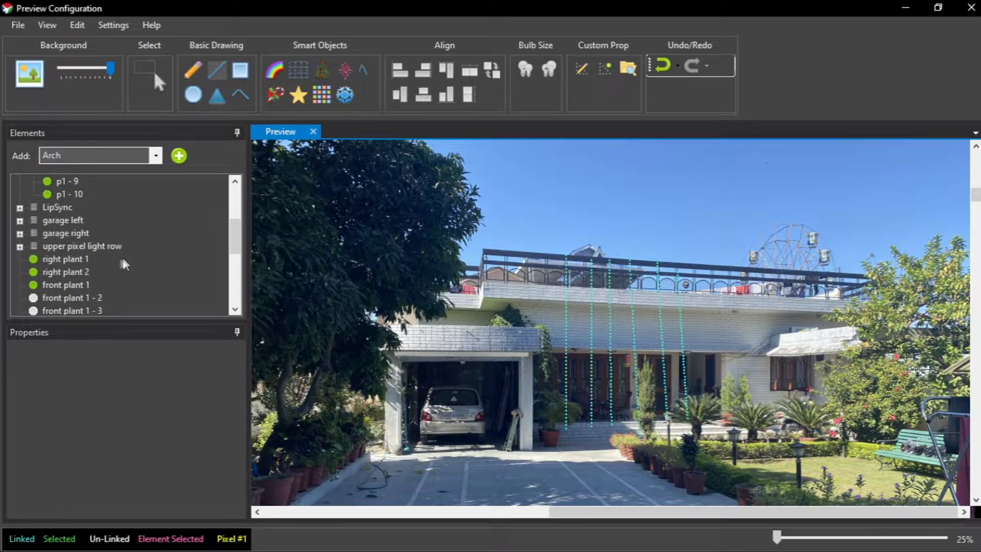
pyautogui.scroll(-1, 107, 263)
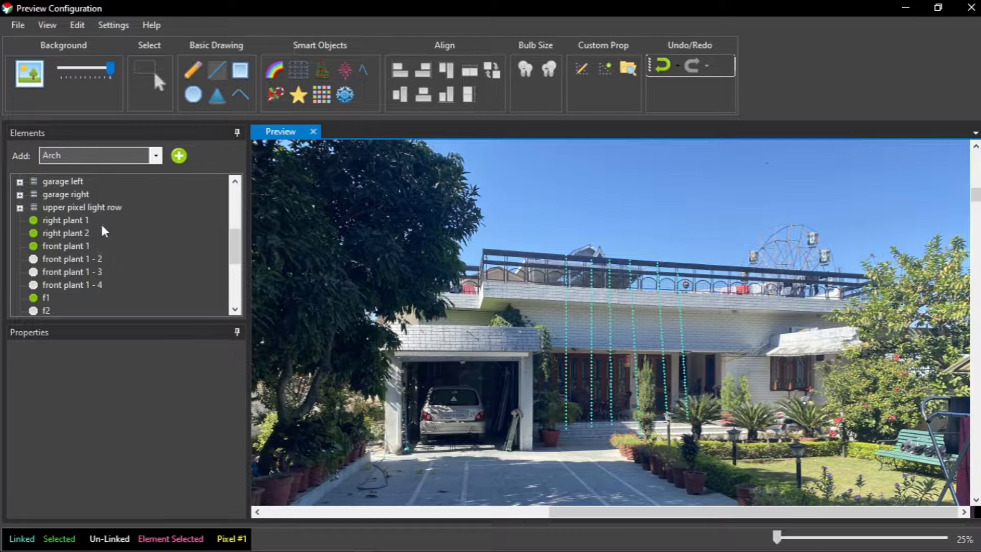
pyautogui.scroll(-3, 90, 224)
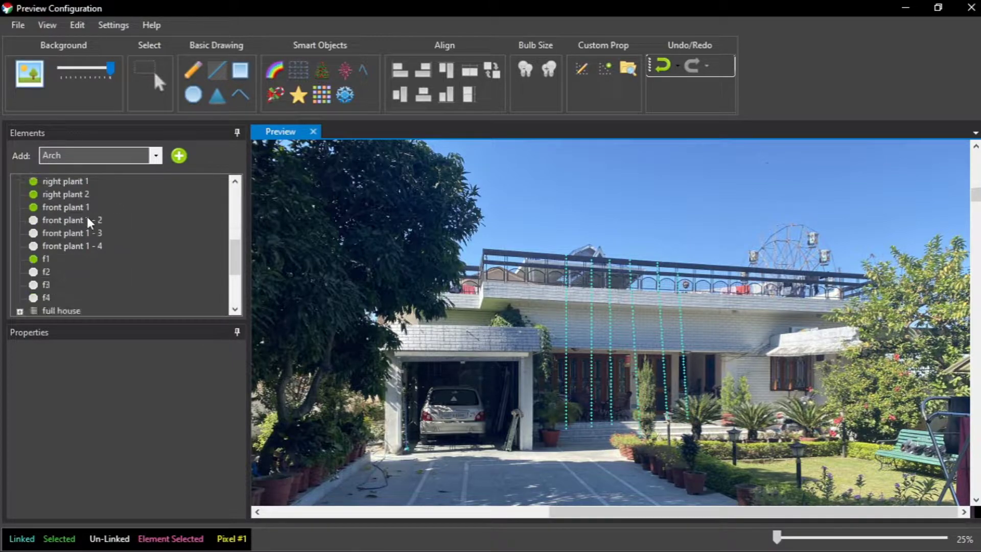
pyautogui.scroll(-1, 84, 243)
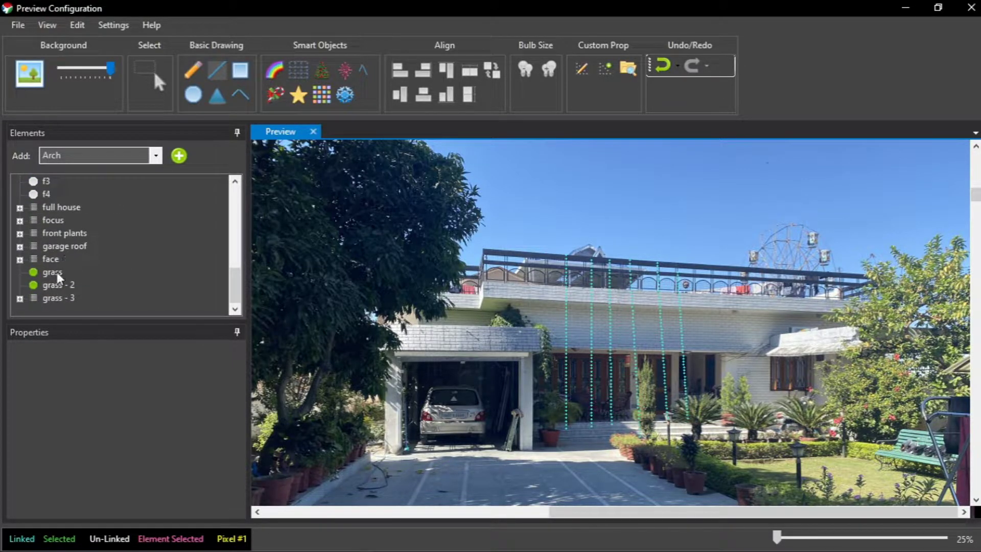
pyautogui.click(56, 272)
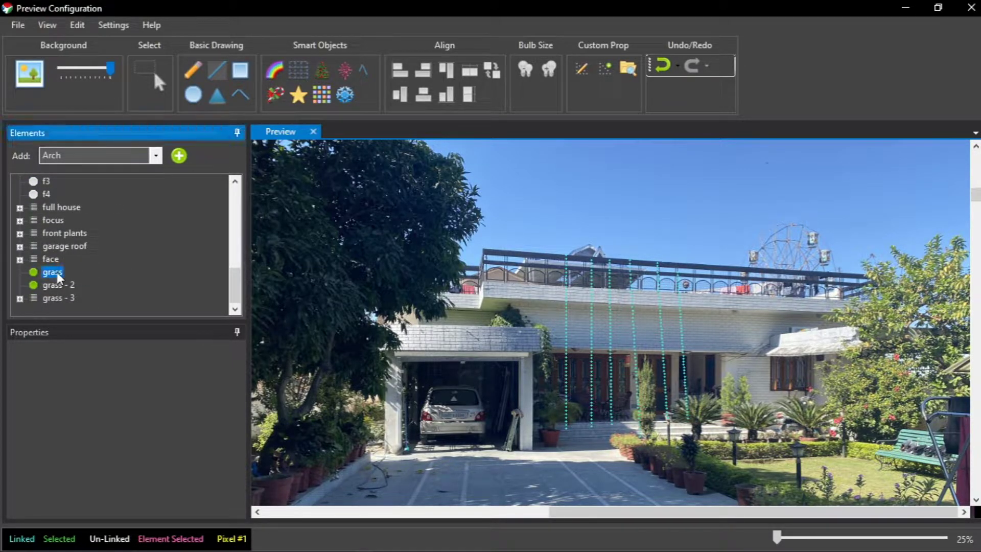
pyautogui.click(218, 97)
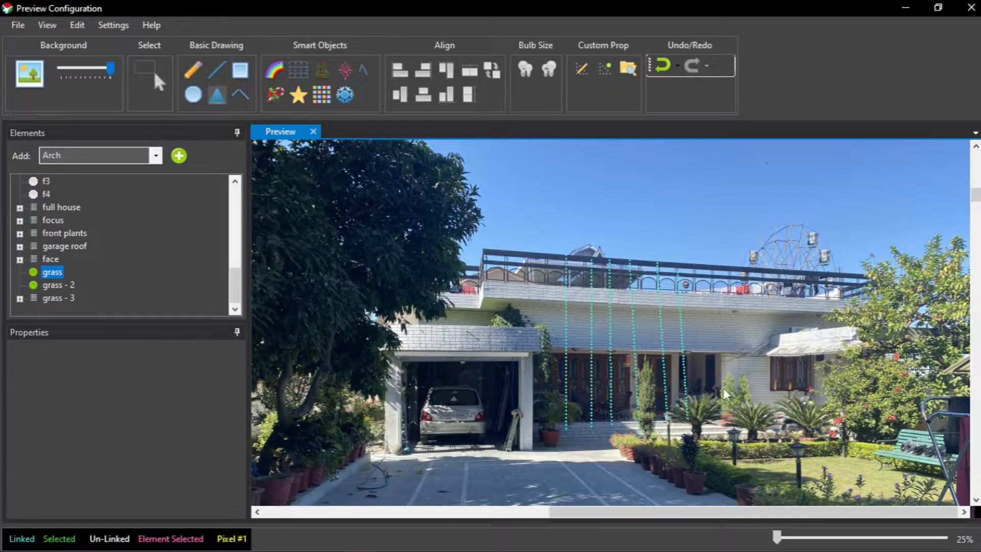
pyautogui.moveTo(720, 379); pyautogui.dragTo(736, 366)
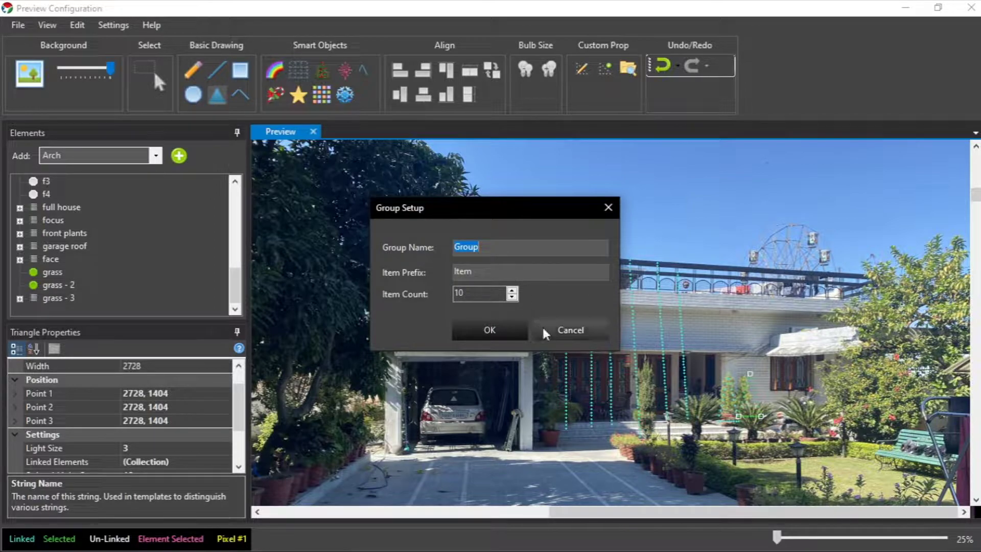
pyautogui.click(566, 329)
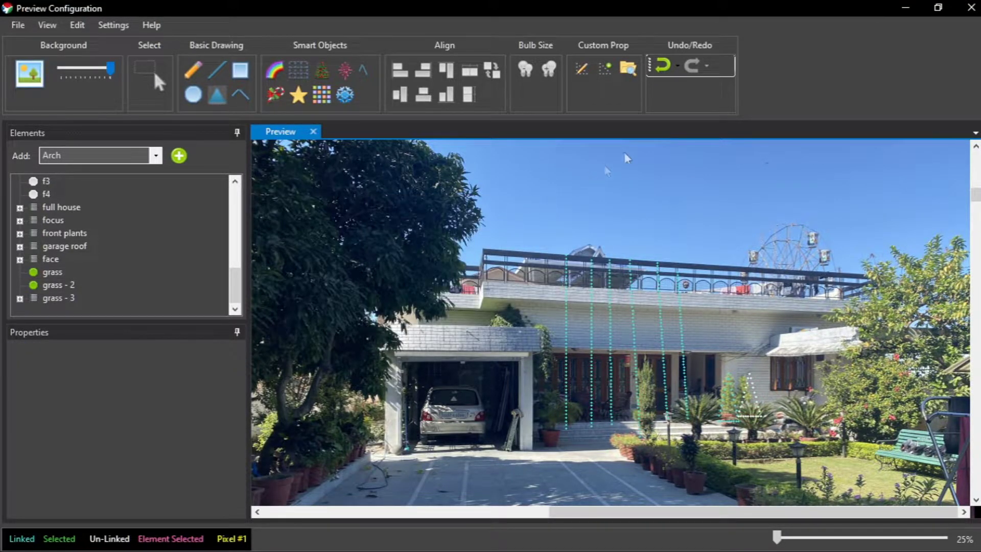
# - Bring the preview editor back and choose Single Item as the element type to add
pyautogui.click(905, 7)
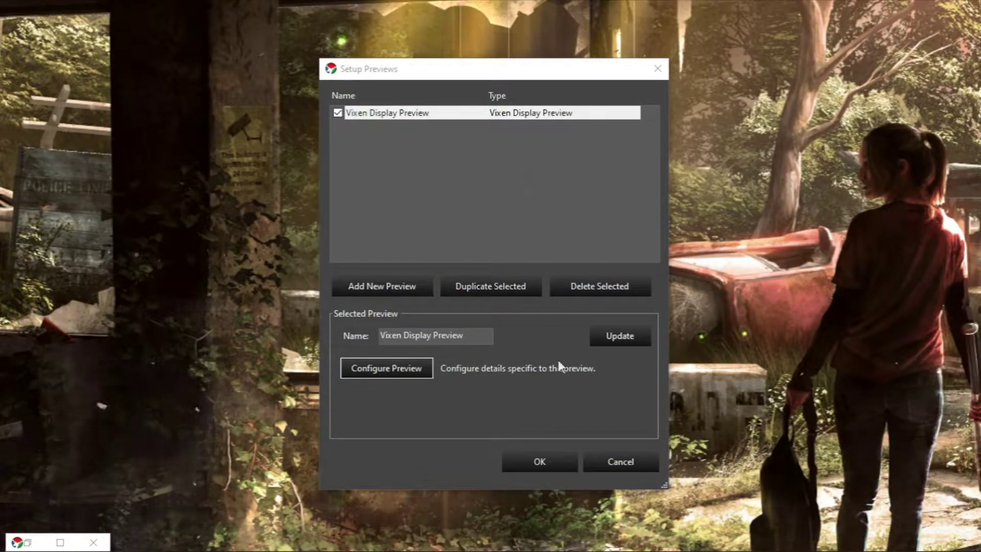
pyautogui.moveTo(551, 549)
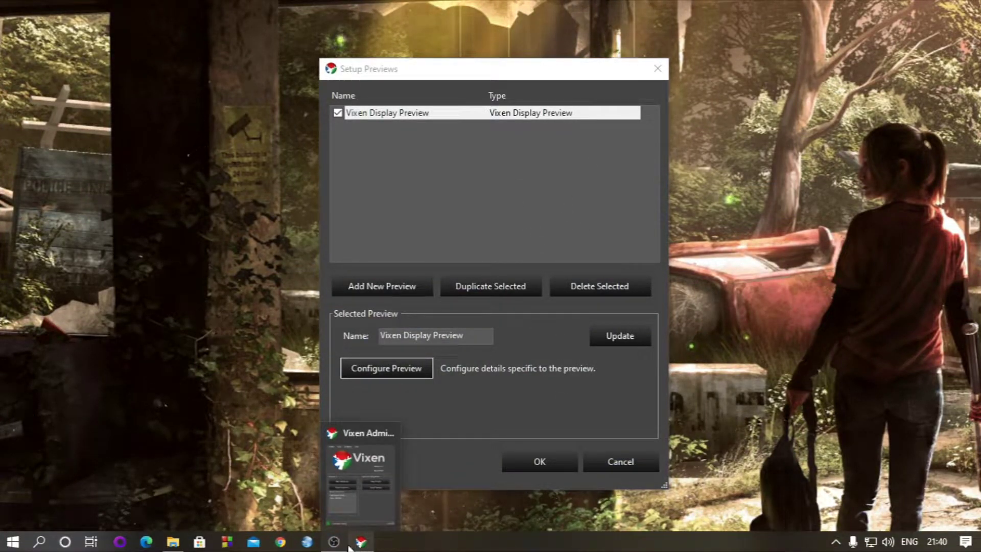
pyautogui.moveTo(328, 548)
pyautogui.click(361, 542)
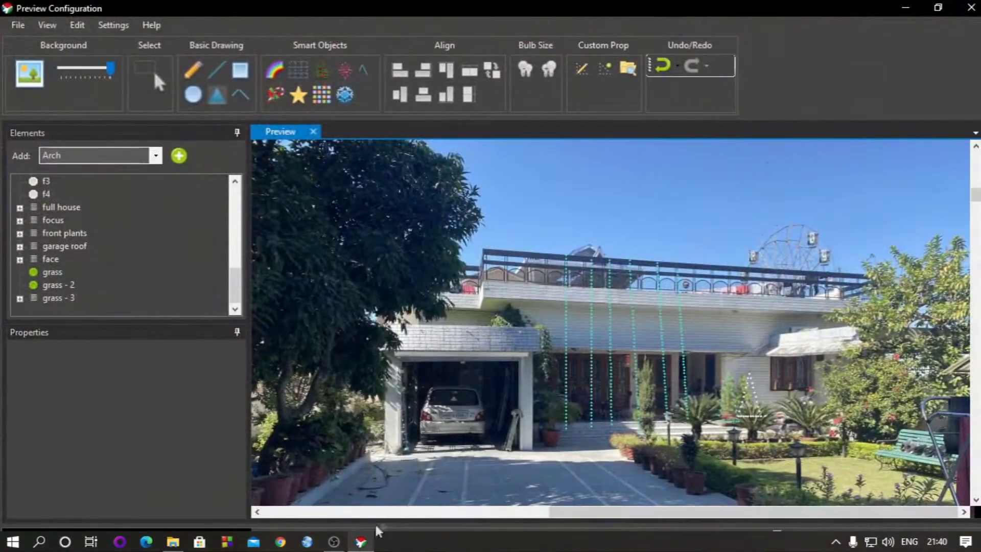
pyautogui.scroll(5, 151, 223)
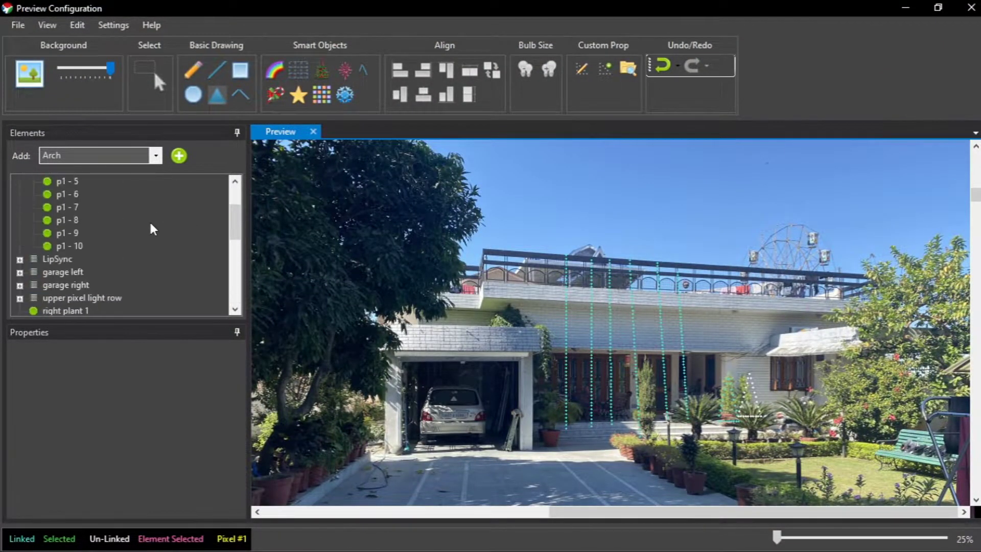
pyautogui.click(155, 155)
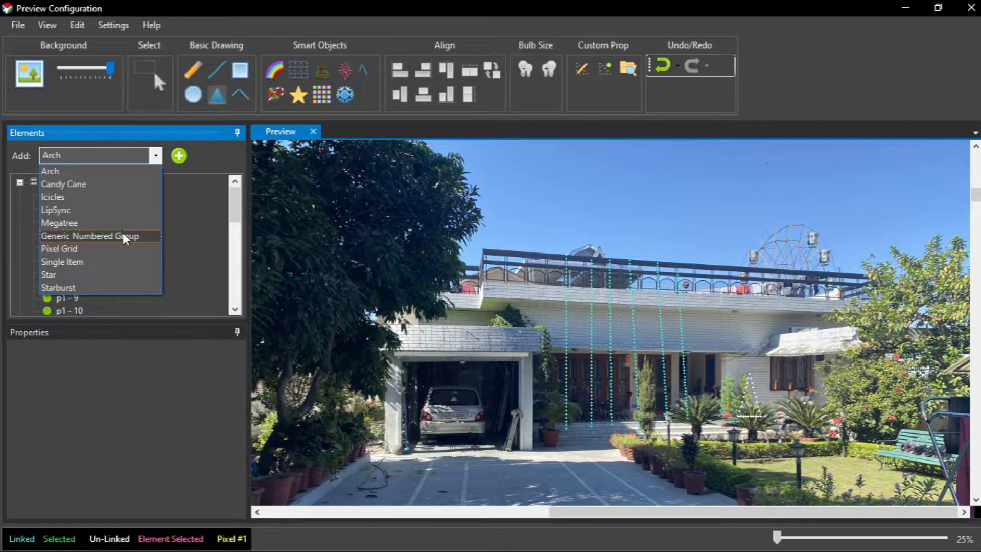
pyautogui.click(112, 262)
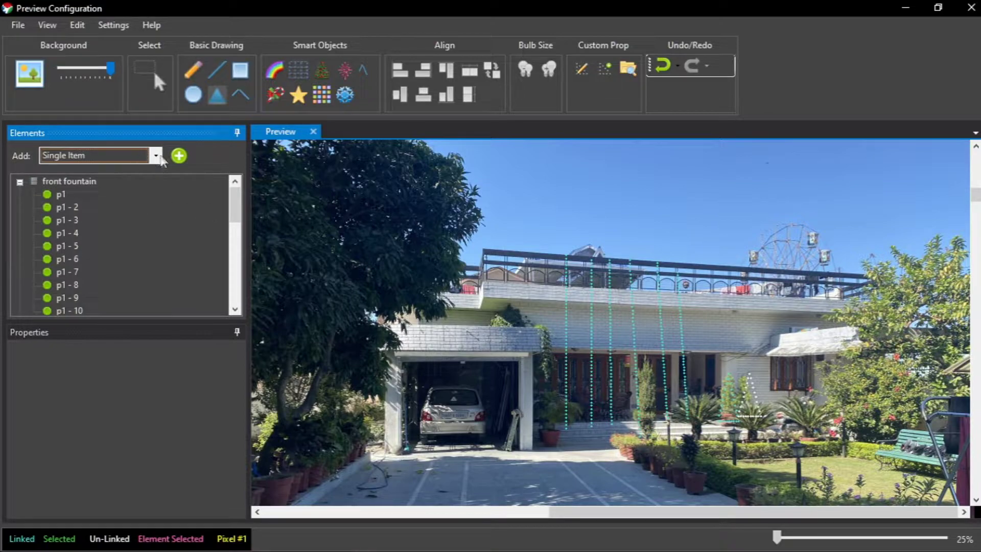
# - Add a Single Item element named 'garage' with one fixed colour and no dimming curve
pyautogui.click(178, 158)
pyautogui.click(178, 157)
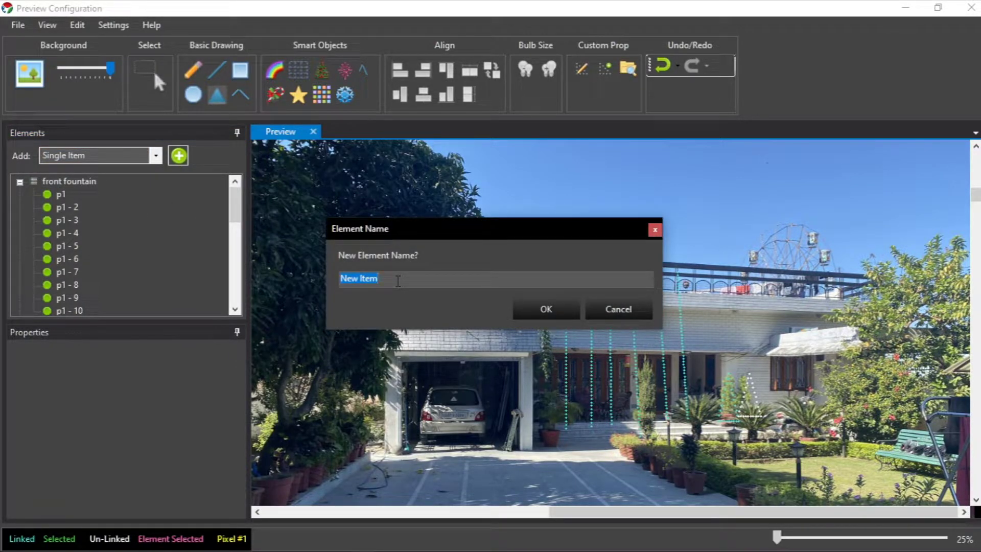
pyautogui.write('garage')
pyautogui.press('Return')
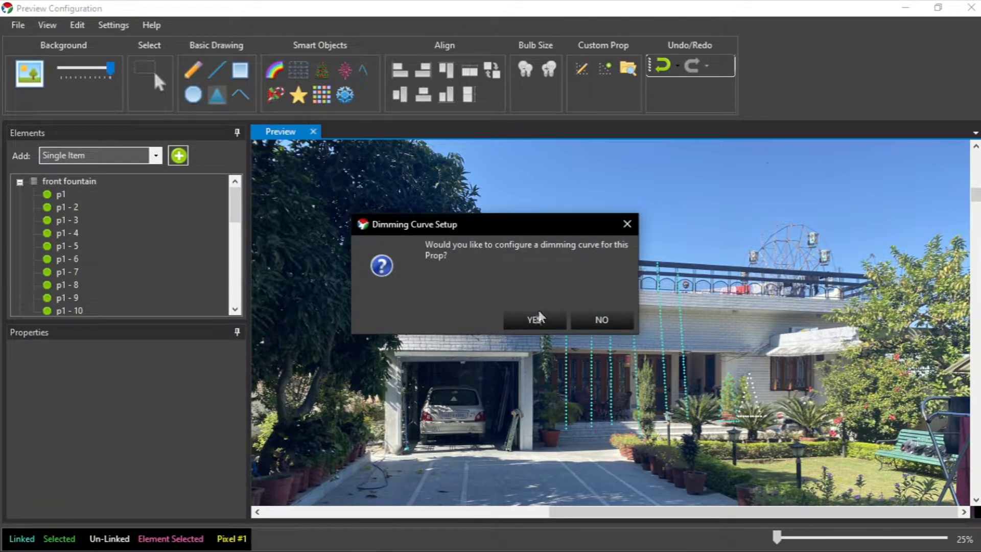
pyautogui.click(592, 321)
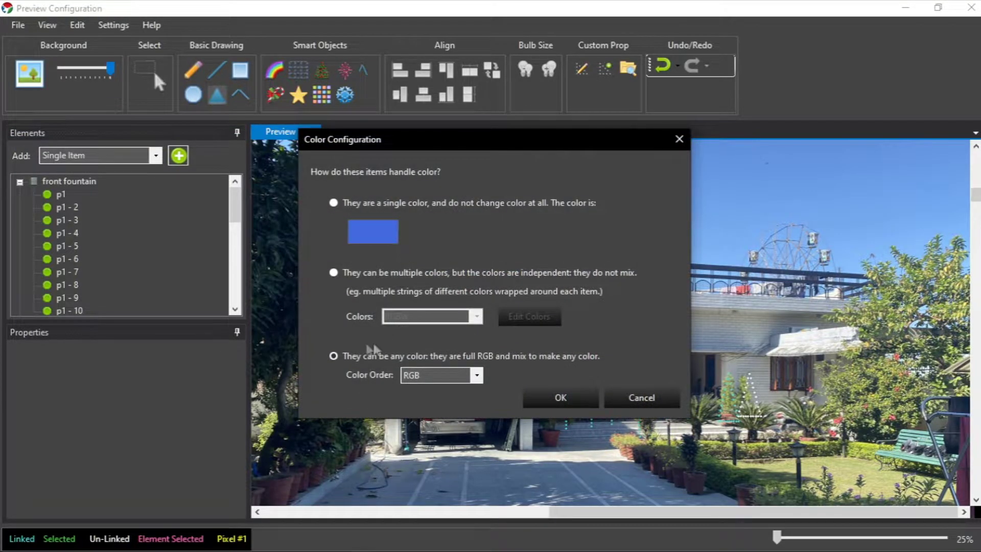
pyautogui.click(333, 203)
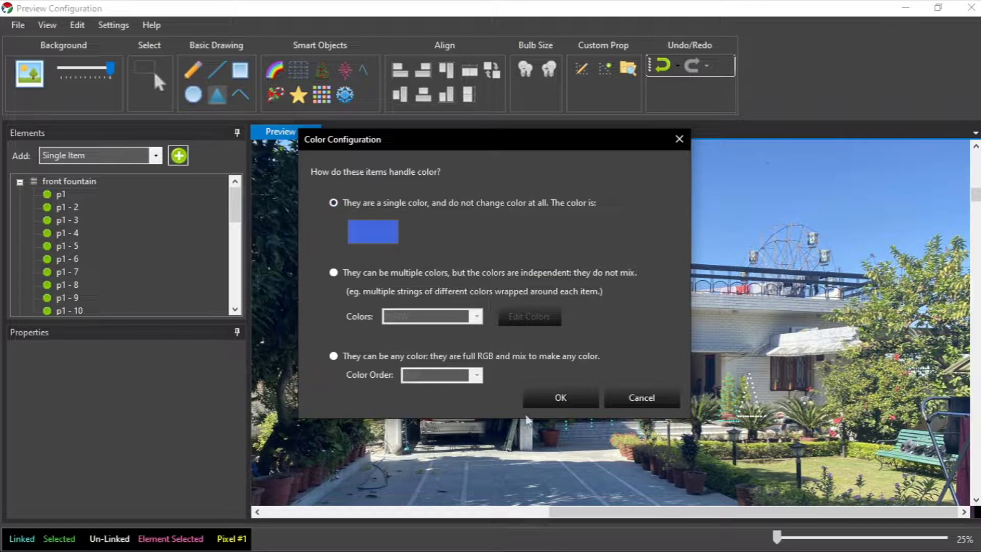
pyautogui.click(560, 398)
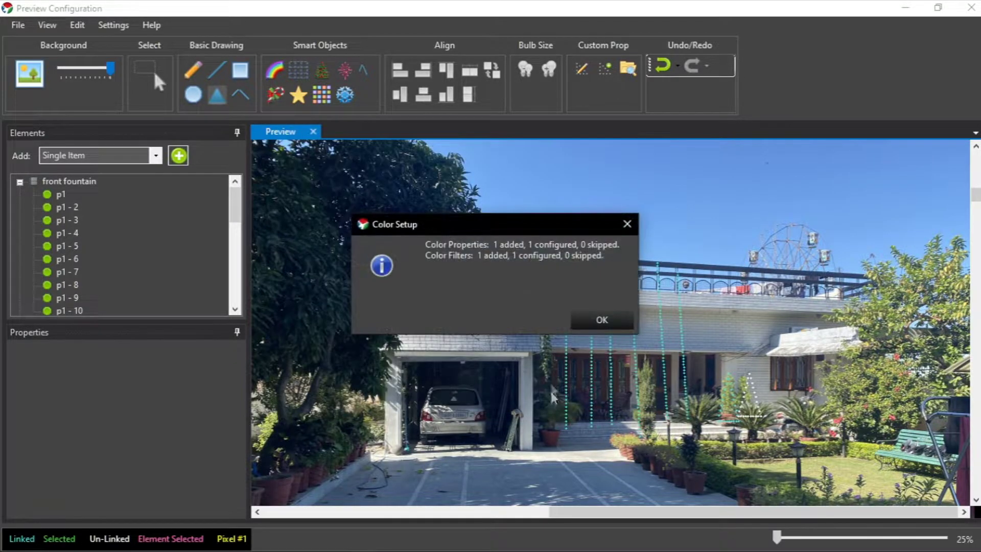
pyautogui.click(615, 321)
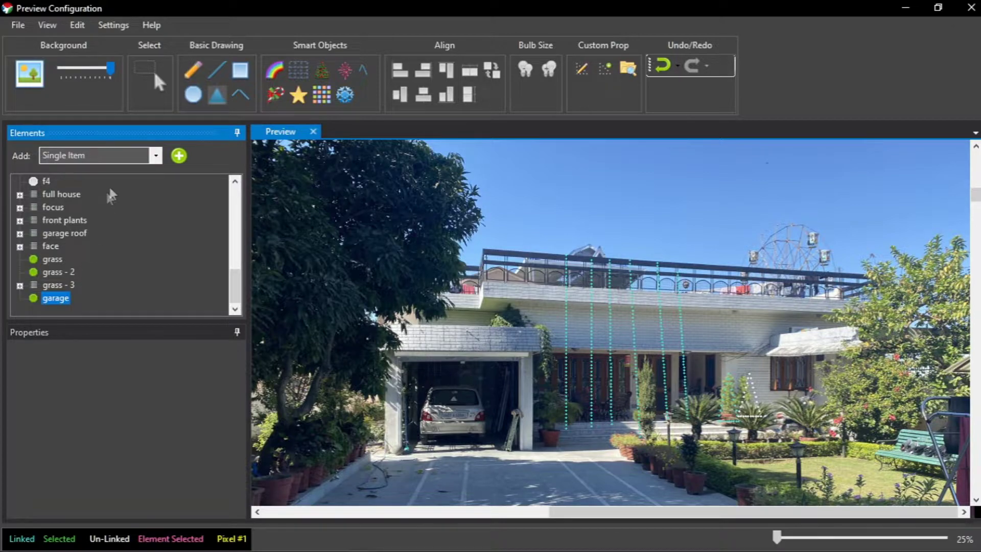
# - Draw garage light lines down the right and left sides of the garage door, skipping group setup
pyautogui.click(220, 72)
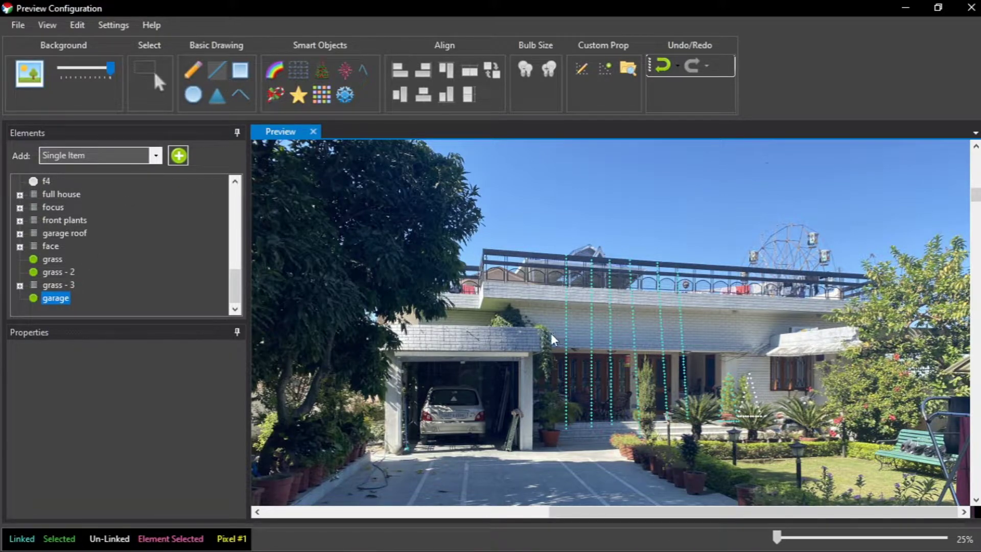
pyautogui.moveTo(527, 356); pyautogui.dragTo(533, 450)
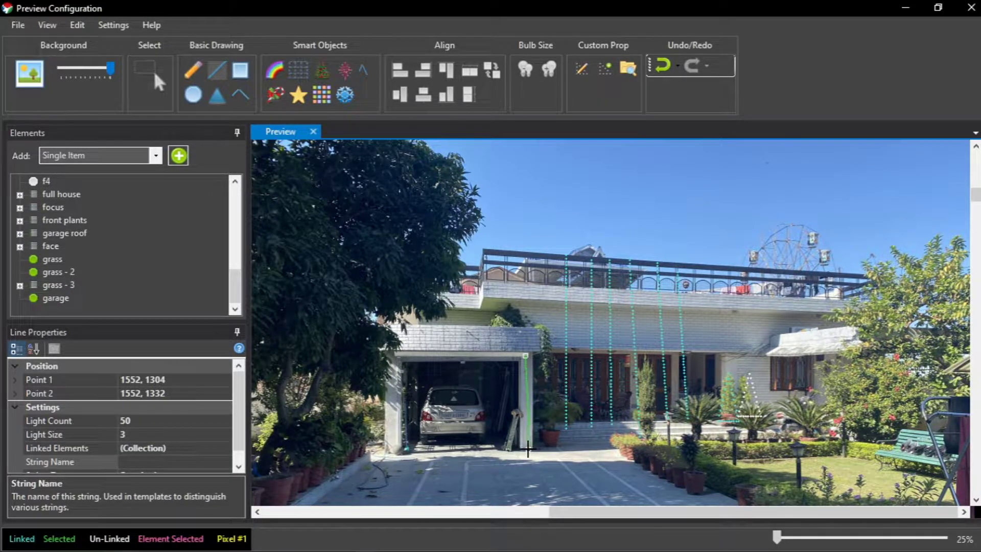
pyautogui.click(537, 368)
pyautogui.click(535, 339)
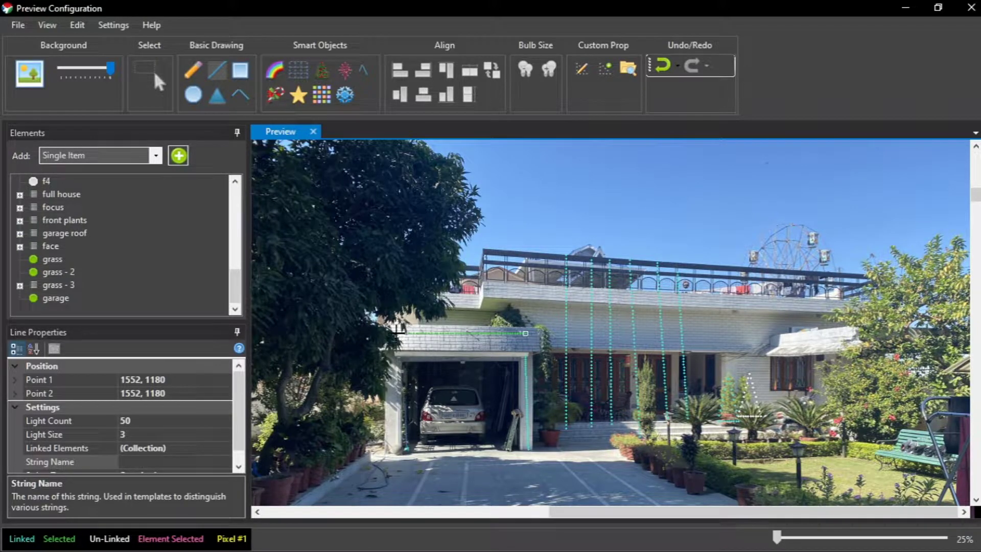
pyautogui.click(549, 336)
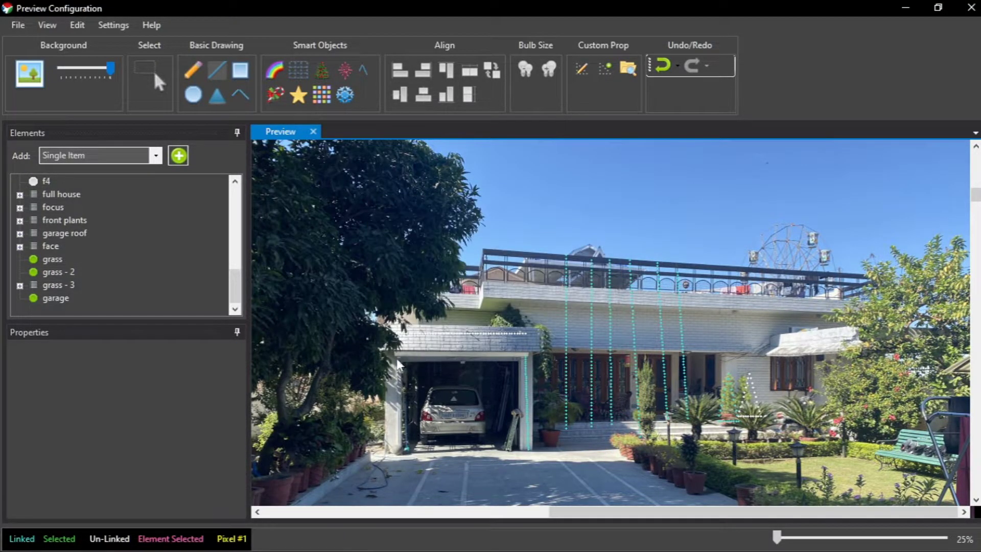
pyautogui.moveTo(396, 352); pyautogui.dragTo(392, 442)
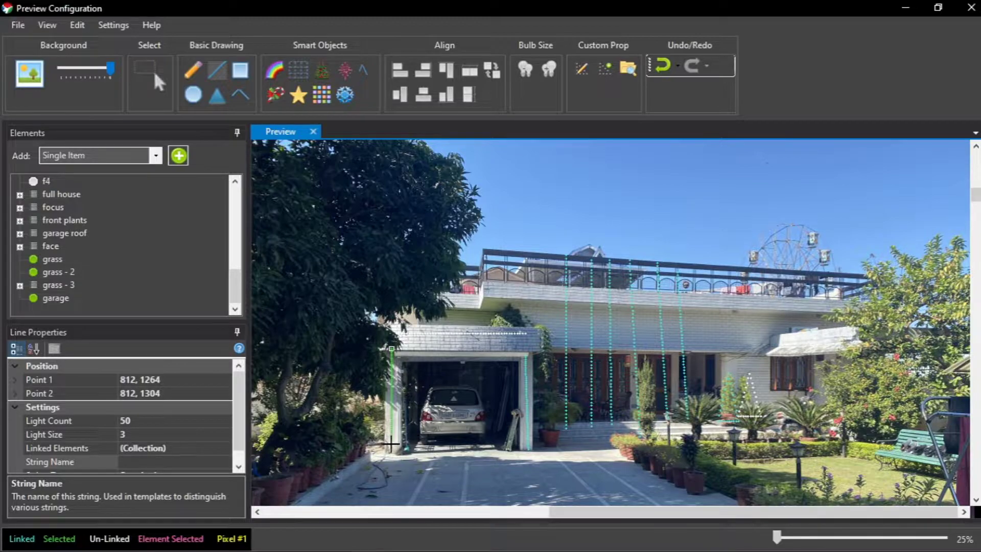
pyautogui.click(540, 329)
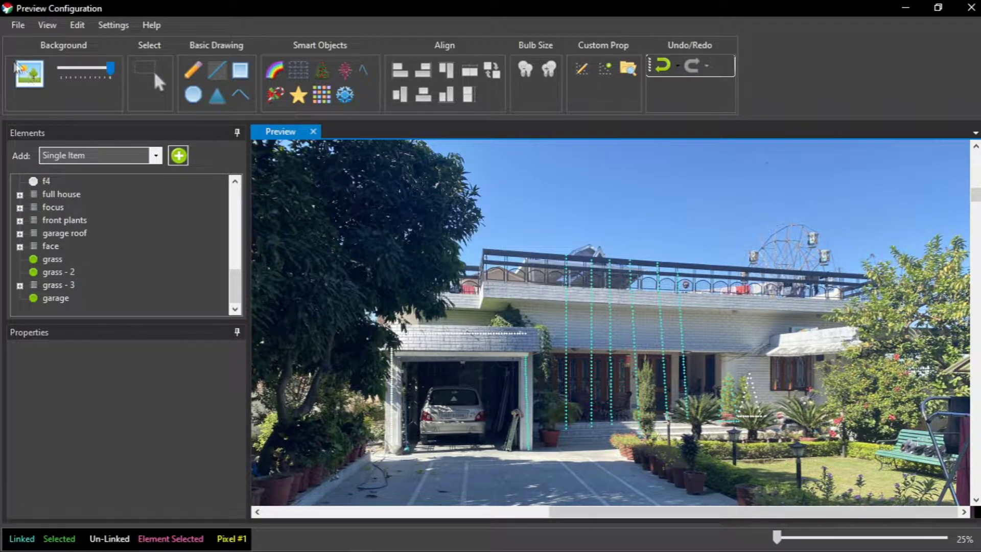
# - Save the preview layout, close the preview editor and setup, and open the 'main test' sequence
pyautogui.click(20, 26)
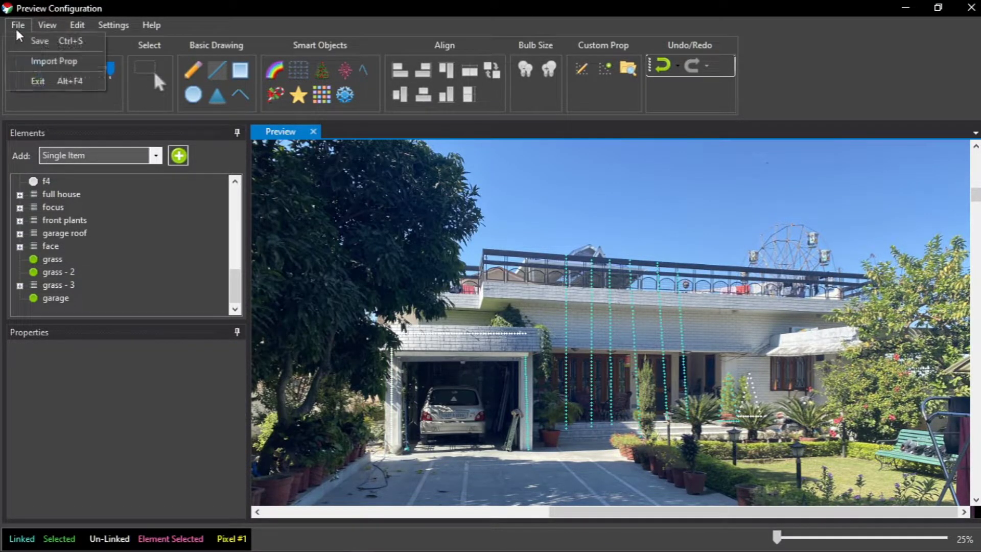
pyautogui.click(19, 45)
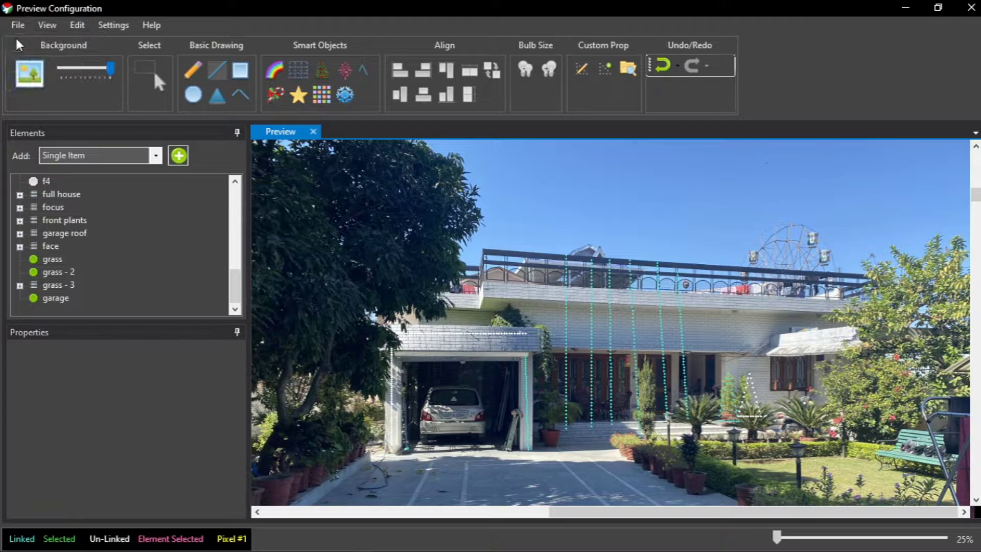
pyautogui.click(903, 7)
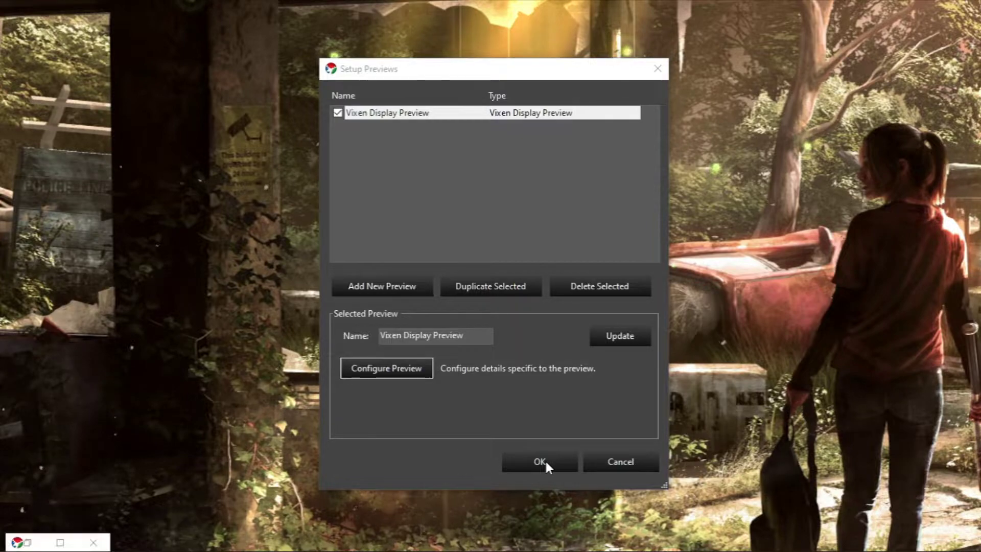
pyautogui.moveTo(358, 539)
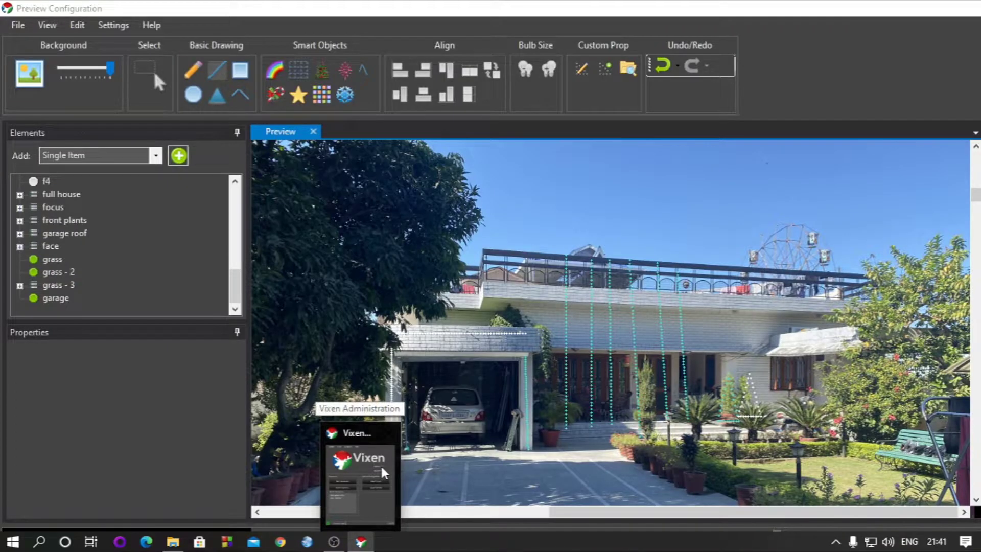
pyautogui.click(968, 11)
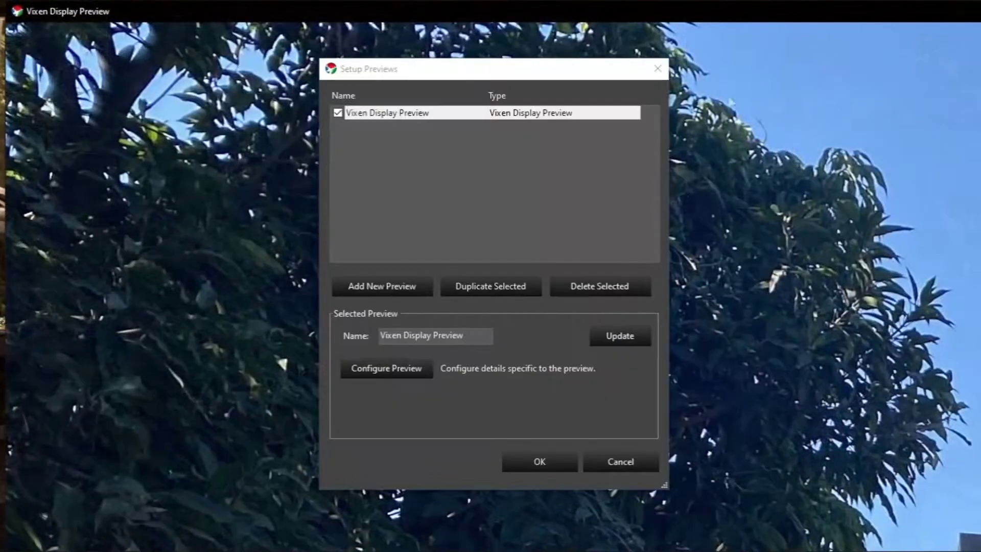
pyautogui.click(541, 462)
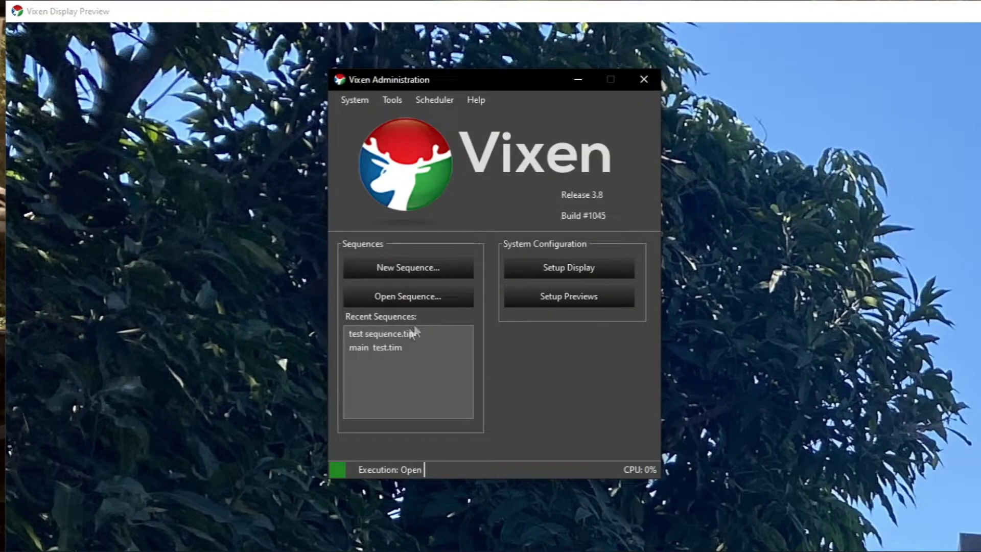
pyautogui.doubleClick(378, 347)
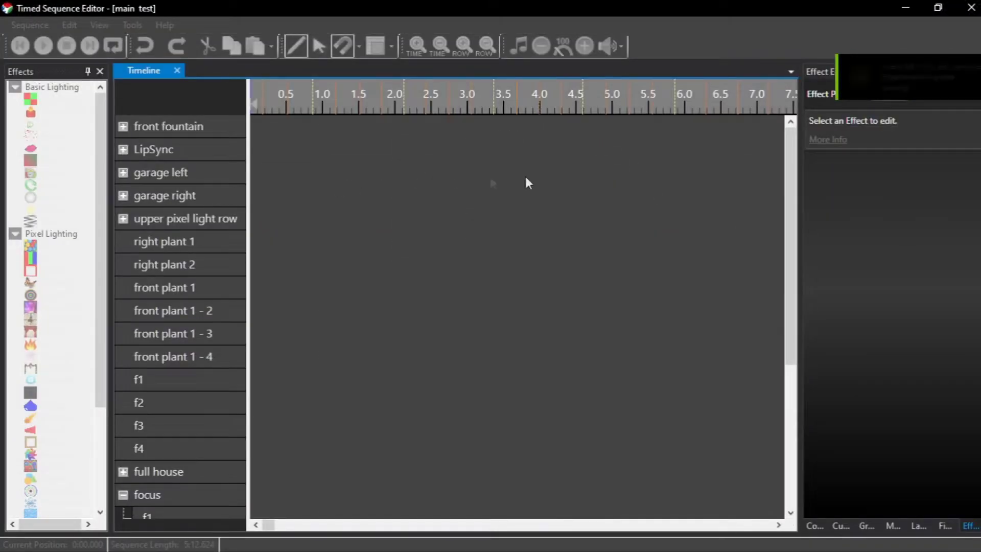
# - Add a Chase effect to front fountain and loop-play its first 2 seconds
pyautogui.scroll(-5, 391, 325)
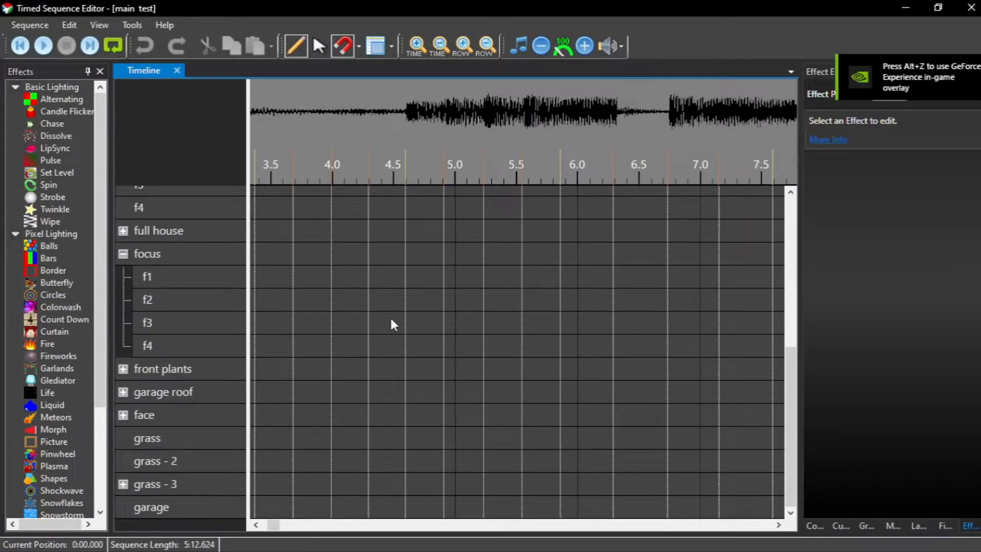
pyautogui.scroll(5, 378, 348)
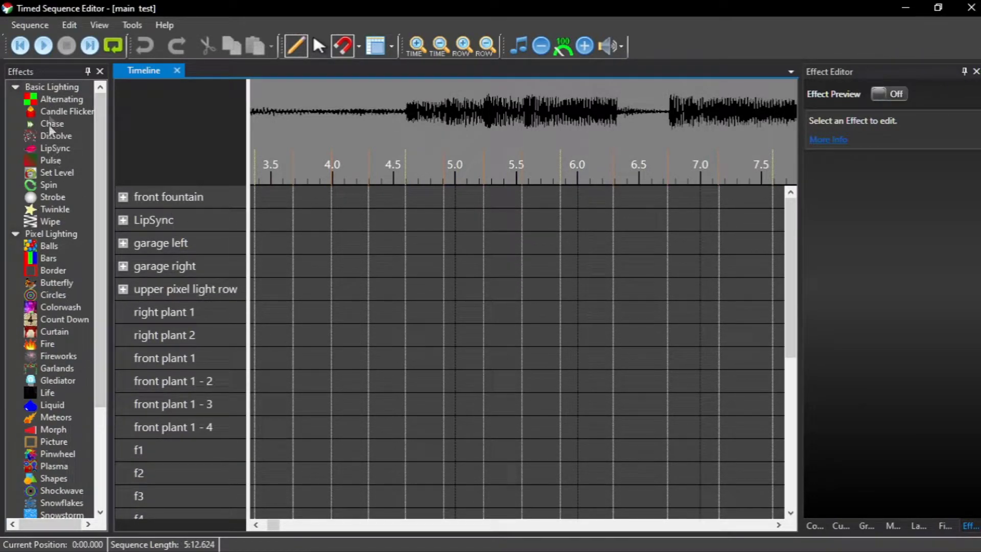
pyautogui.moveTo(50, 120); pyautogui.dragTo(122, 196)
pyautogui.moveTo(258, 175); pyautogui.dragTo(495, 176)
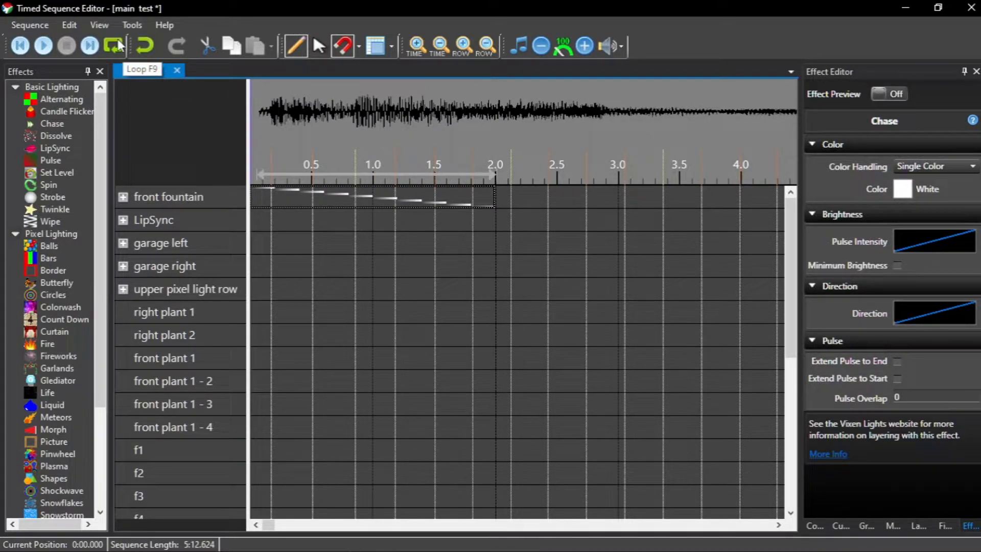
pyautogui.click(43, 45)
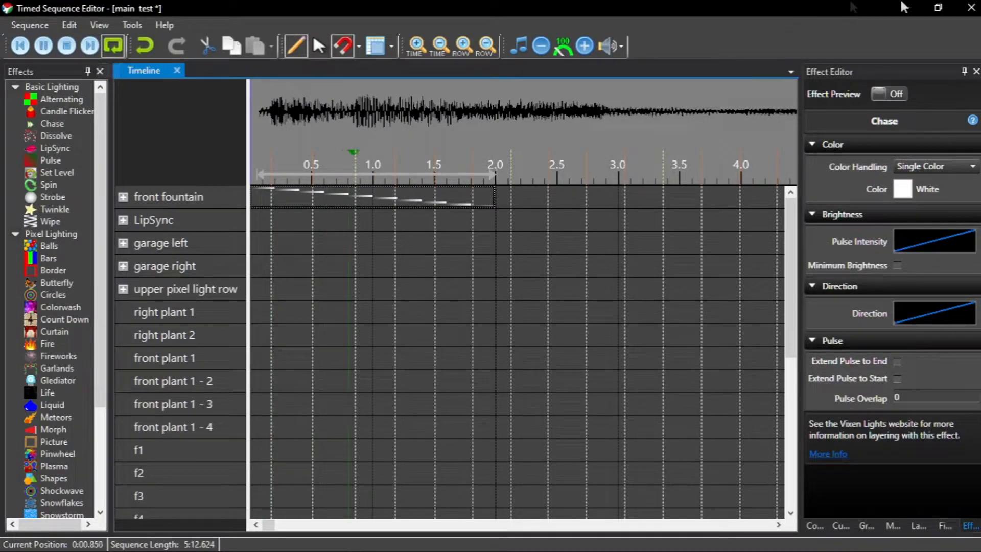
pyautogui.click(915, 7)
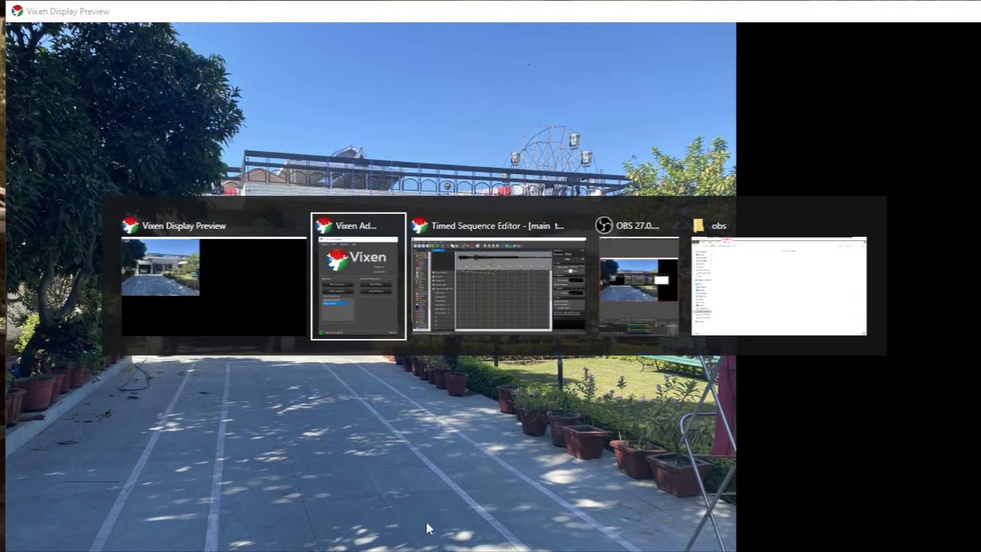
# - Close the Timed Sequence Editor, discarding the unsaved changes
pyautogui.click(579, 225)
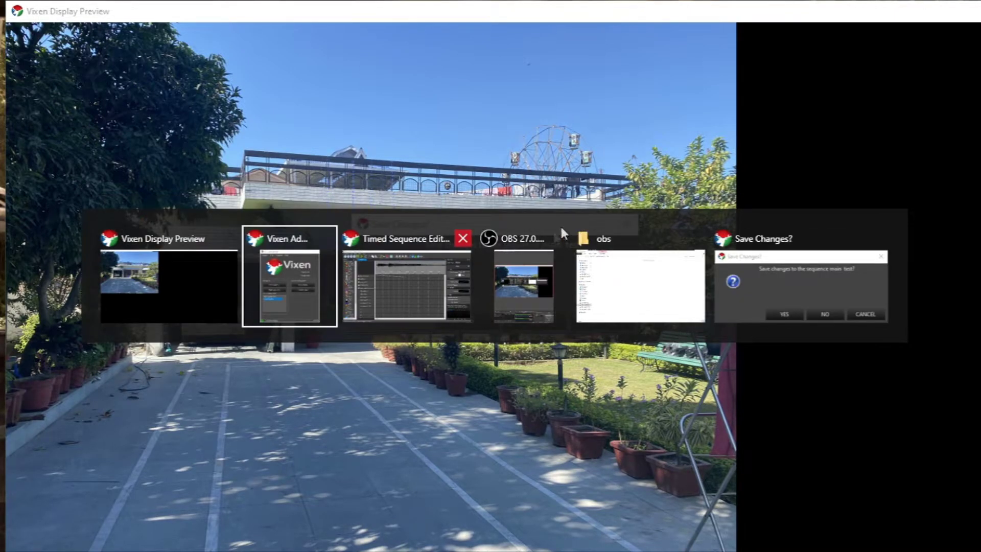
pyautogui.click(548, 319)
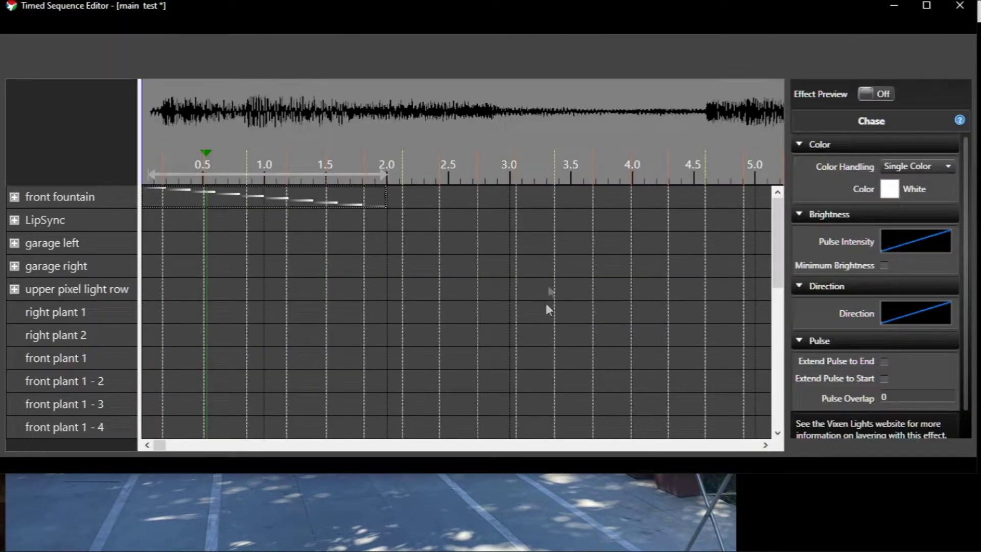